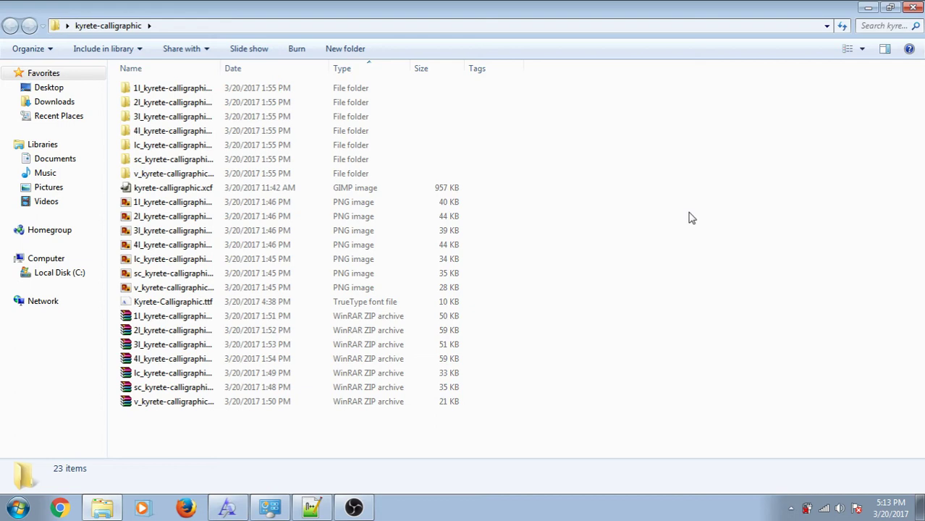
# Open kyrete-calligraphic.xcf in GIMP and activate the Rectangle Select tool.
pyautogui.doubleClick(285, 189)
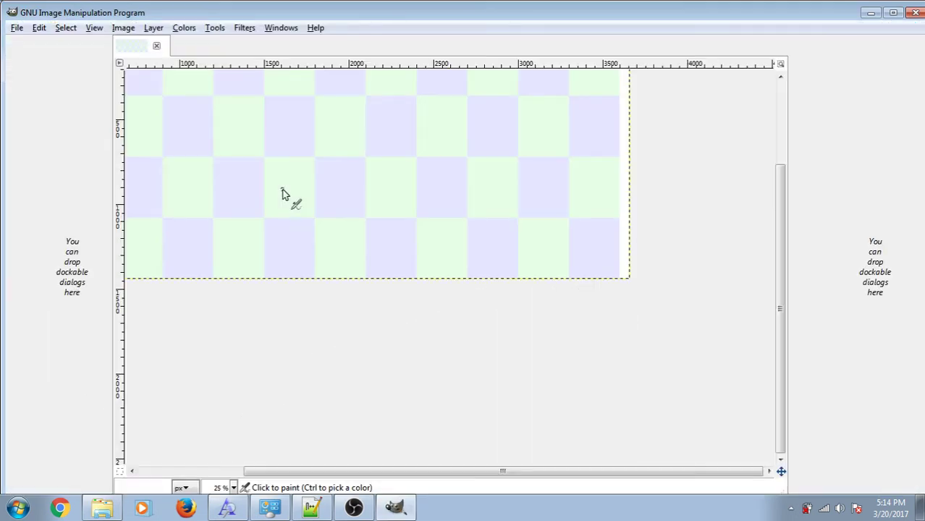
pyautogui.click(18, 65)
pyautogui.click(445, 100)
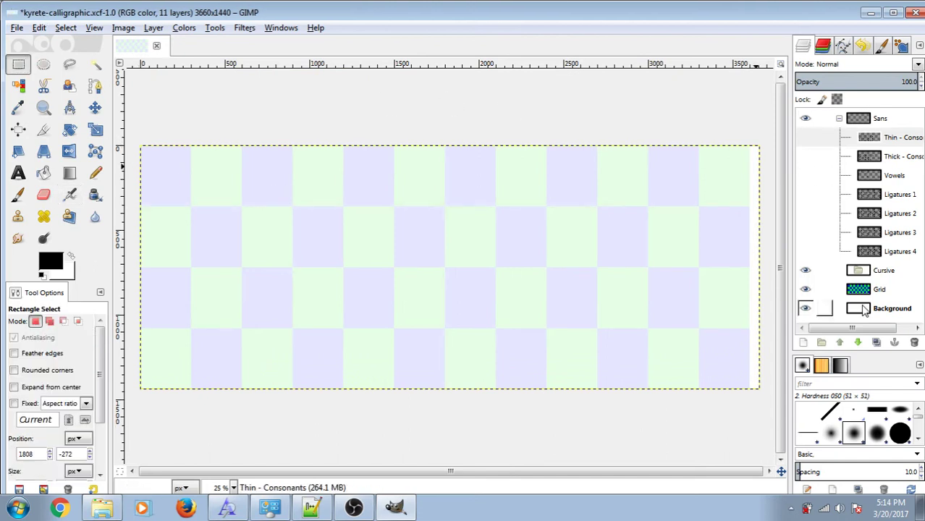
# Toggle the Grid layer off and back on, and make the Thin - Consonants layer visible.
pyautogui.click(805, 289)
pyautogui.click(805, 289)
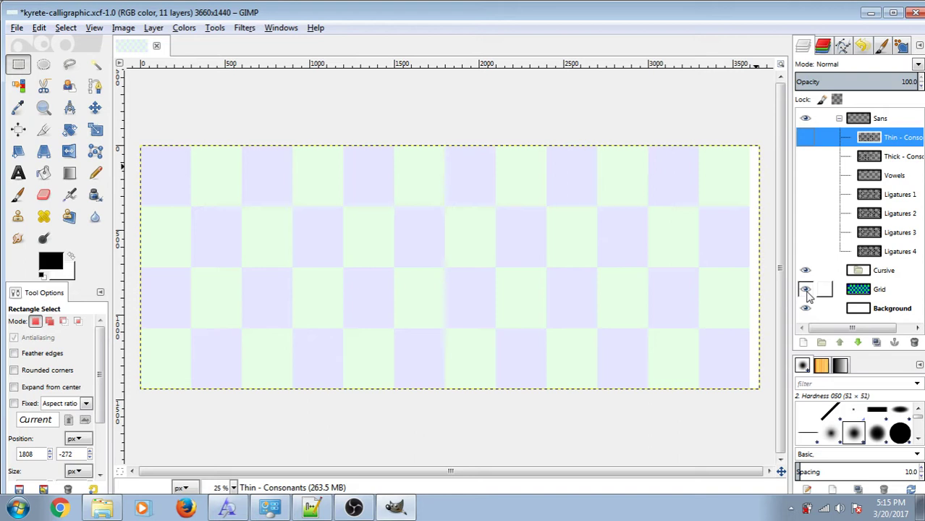
pyautogui.click(805, 289)
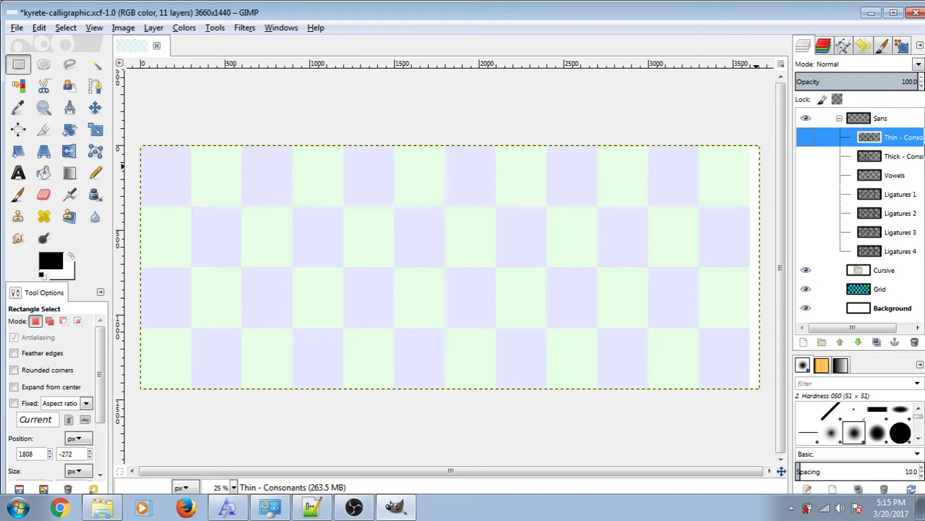
pyautogui.click(811, 140)
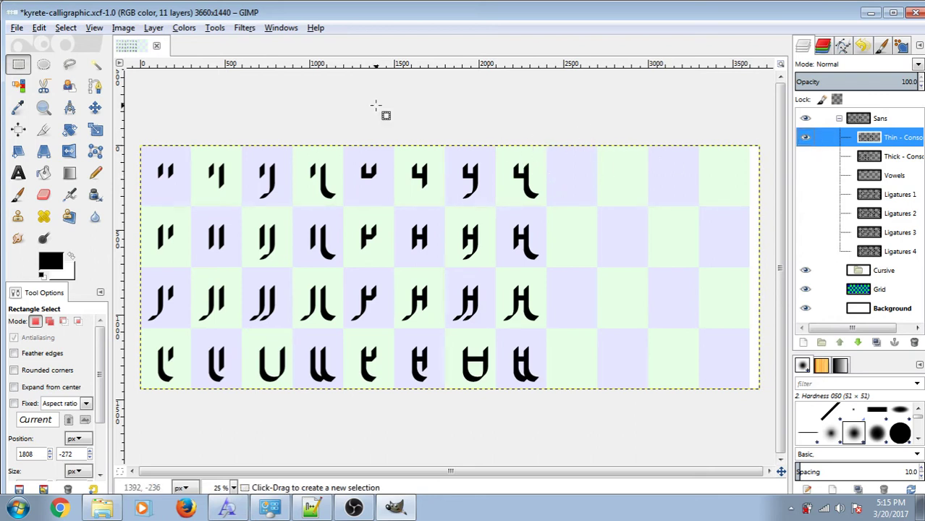
# Display the image grid over the canvas and enable snapping to it.
pyautogui.click(69, 27)
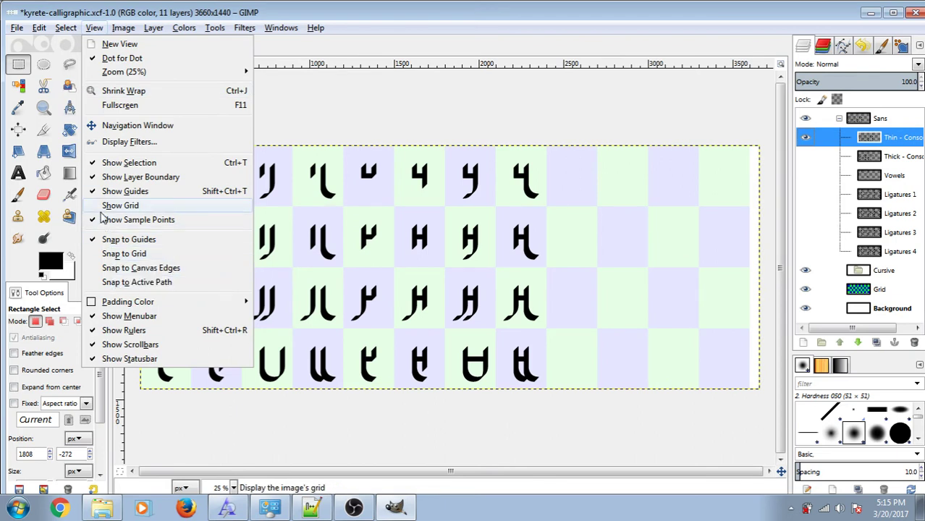
pyautogui.click(116, 206)
pyautogui.click(95, 28)
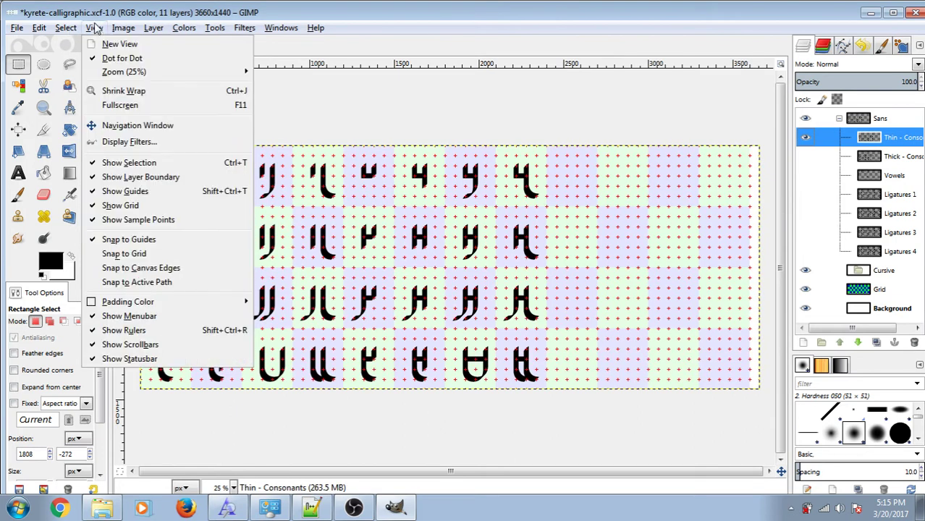
pyautogui.click(122, 254)
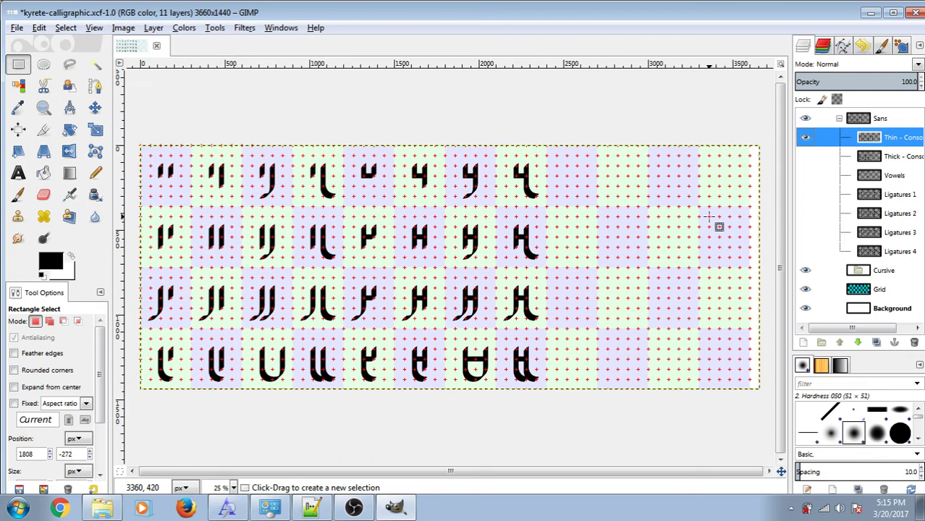
# Try an open path about 120 px wide with a curved tail, stroked as a 6 px solid line, and undo it.
pyautogui.scroll(2, 719, 220)
pyautogui.click(95, 85)
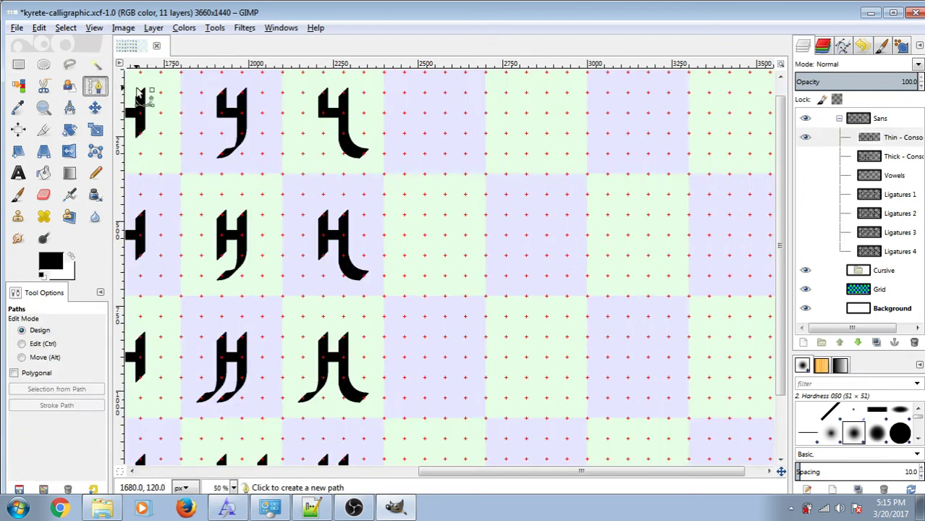
pyautogui.click(424, 175)
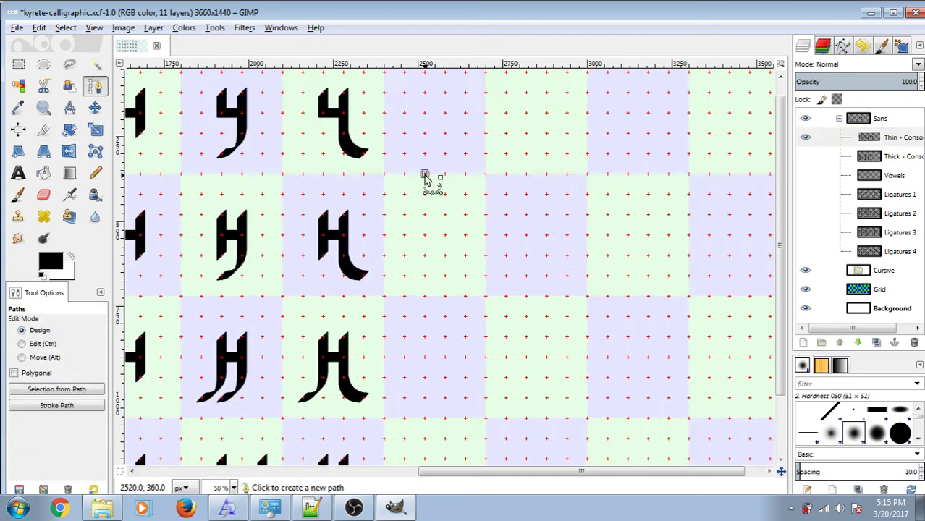
pyautogui.click(465, 173)
pyautogui.moveTo(445, 215)
pyautogui.mouseDown()
pyautogui.moveTo(429, 226)
pyautogui.moveTo(425, 215)
pyautogui.mouseUp()
pyautogui.click(57, 405)
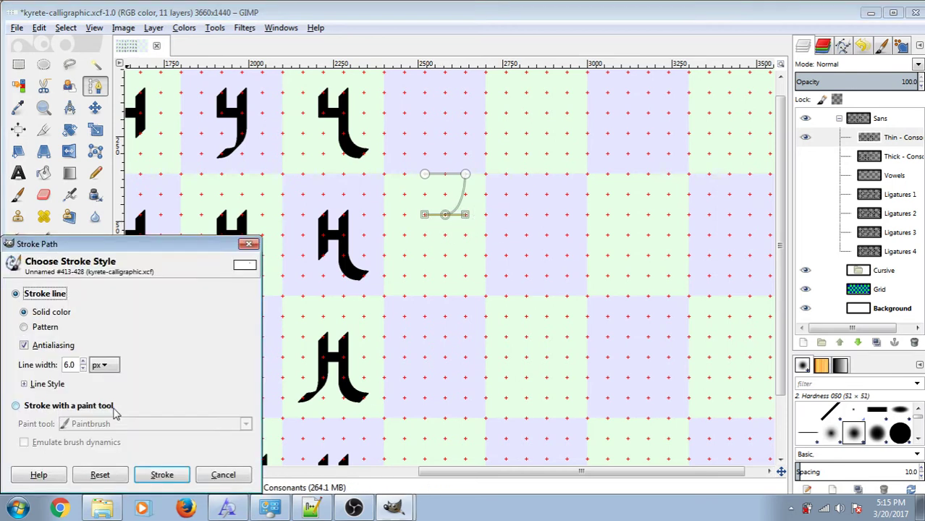
pyautogui.click(162, 475)
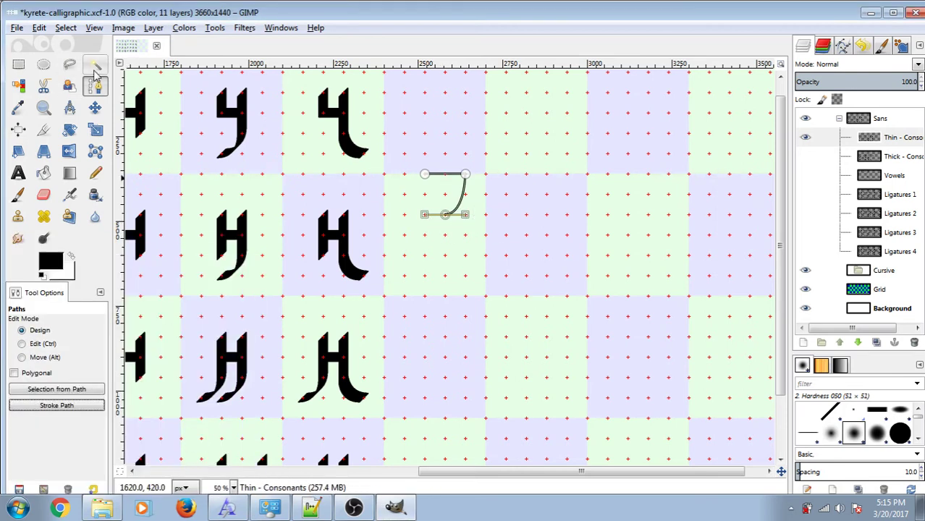
pyautogui.click(95, 66)
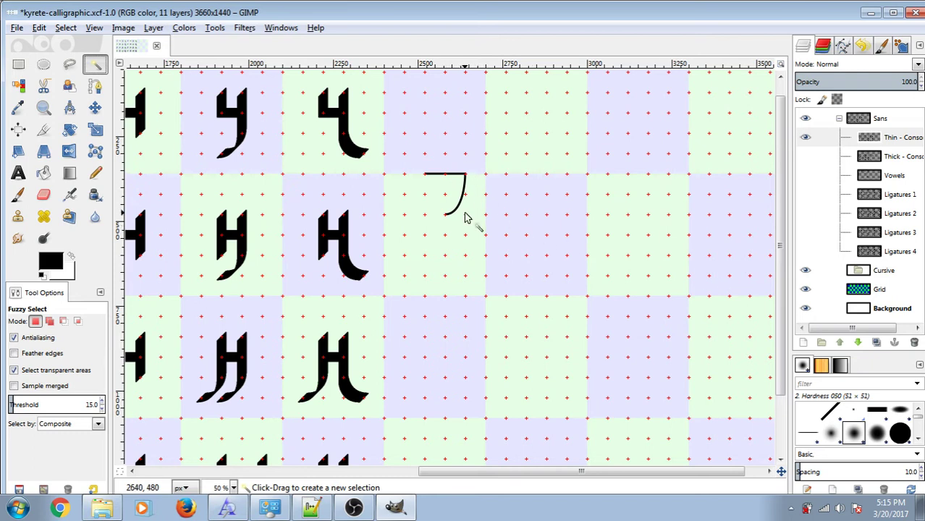
pyautogui.hotkey('ctrl', 'z')
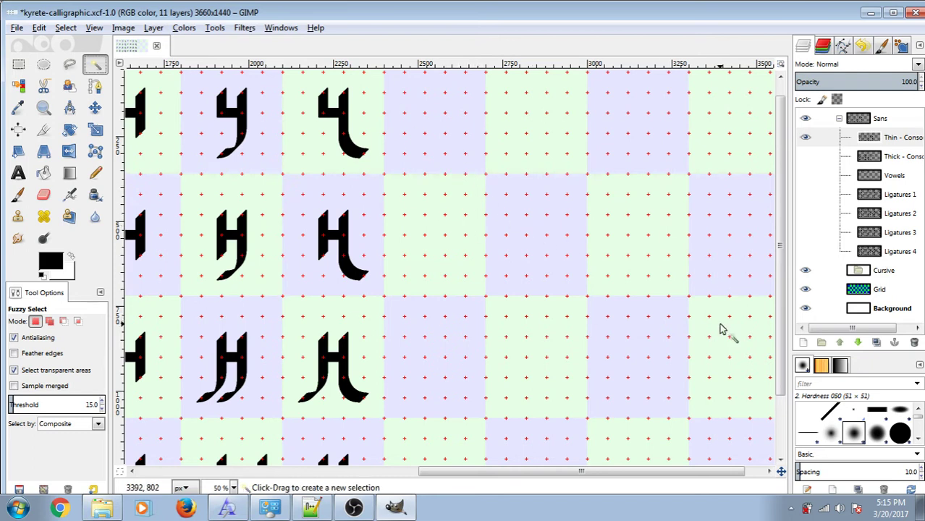
# Choose the Untitled diagonal-line brush for the Pencil tool and set its size to 30.
pyautogui.click(825, 421)
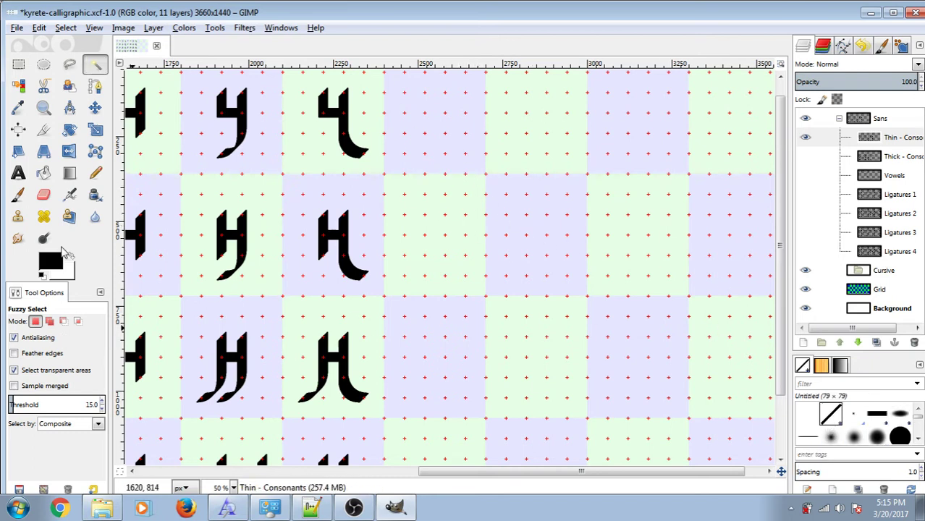
pyautogui.click(94, 173)
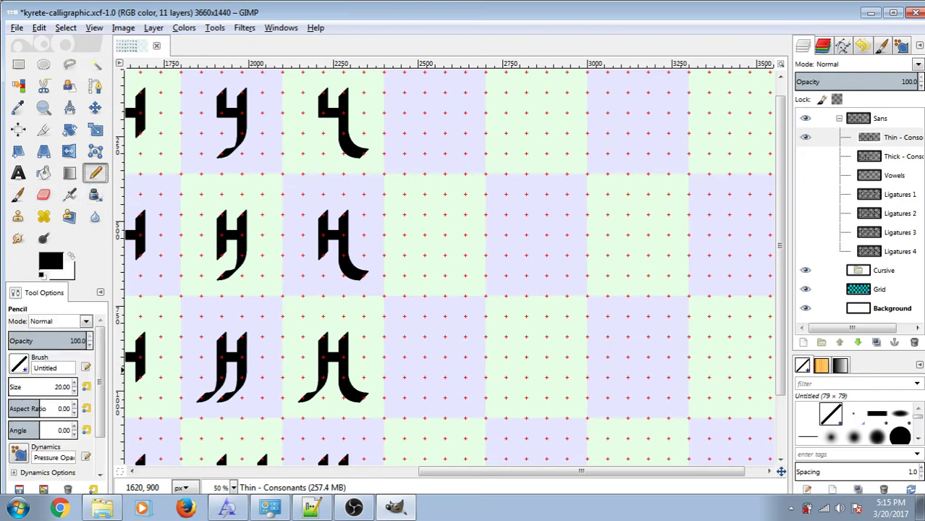
pyautogui.doubleClick(61, 387)
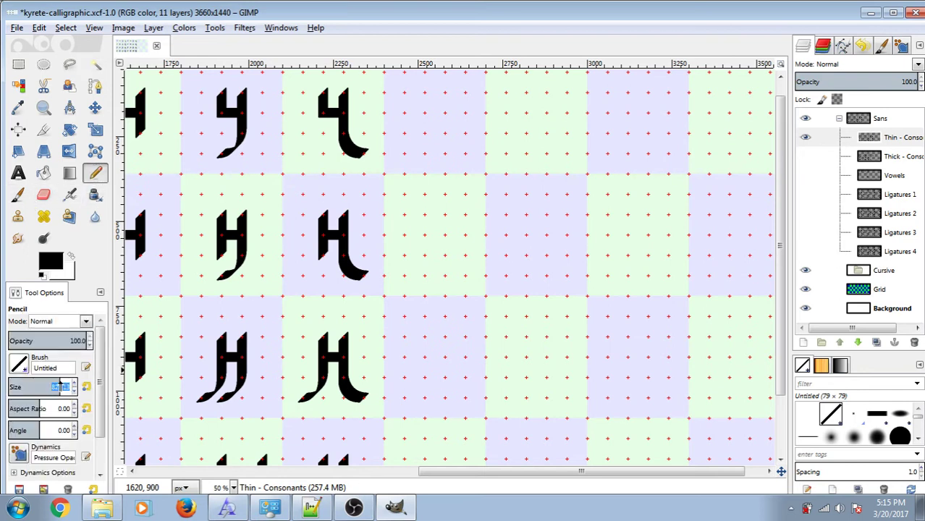
pyautogui.write('30')
pyautogui.press('Return')
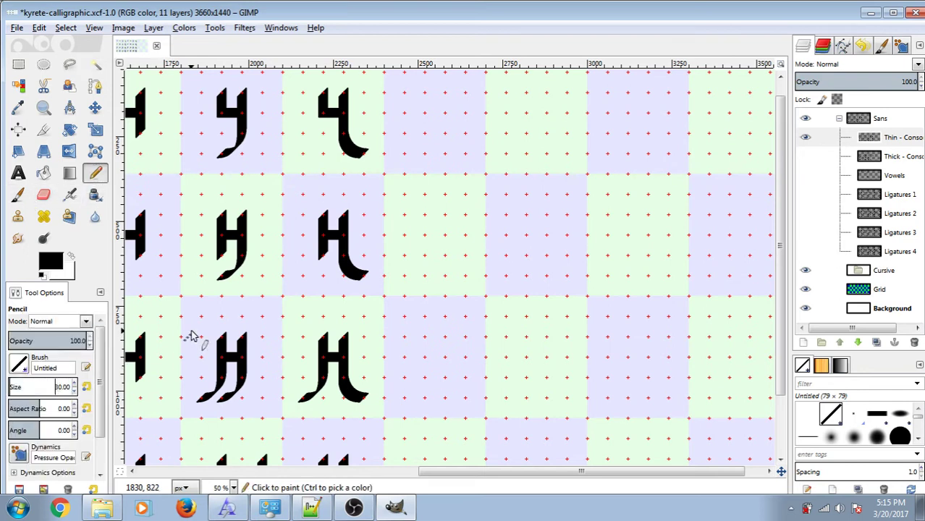
# Draw a snapped capsule-shaped path about 120 px wide and 240 px tall in the empty cells, curling inward to end at its centre.
pyautogui.click(95, 64)
pyautogui.click(95, 87)
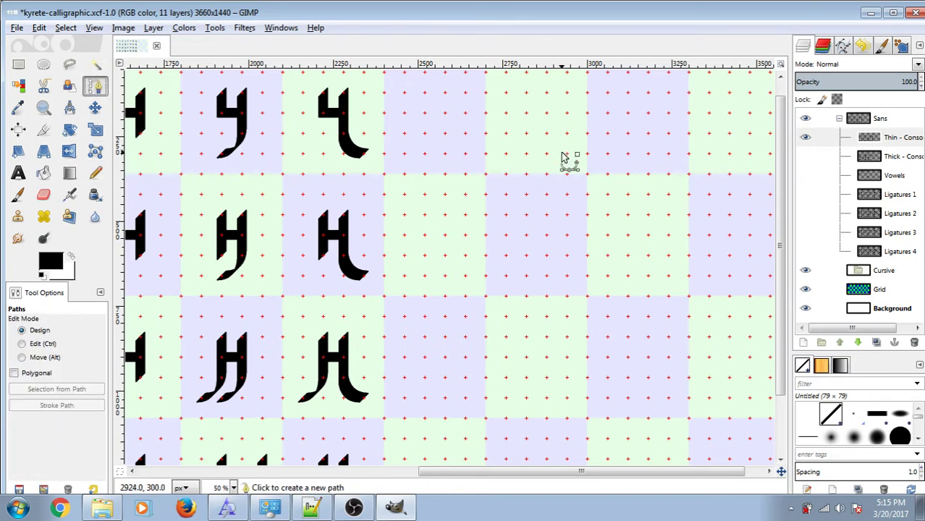
pyautogui.click(485, 194)
pyautogui.click(485, 153)
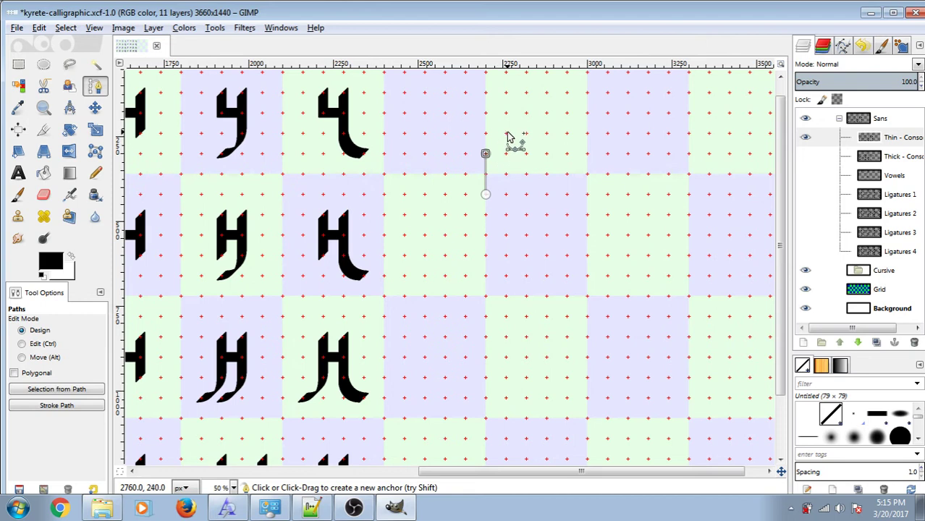
pyautogui.moveTo(506, 133); pyautogui.dragTo(526, 136)
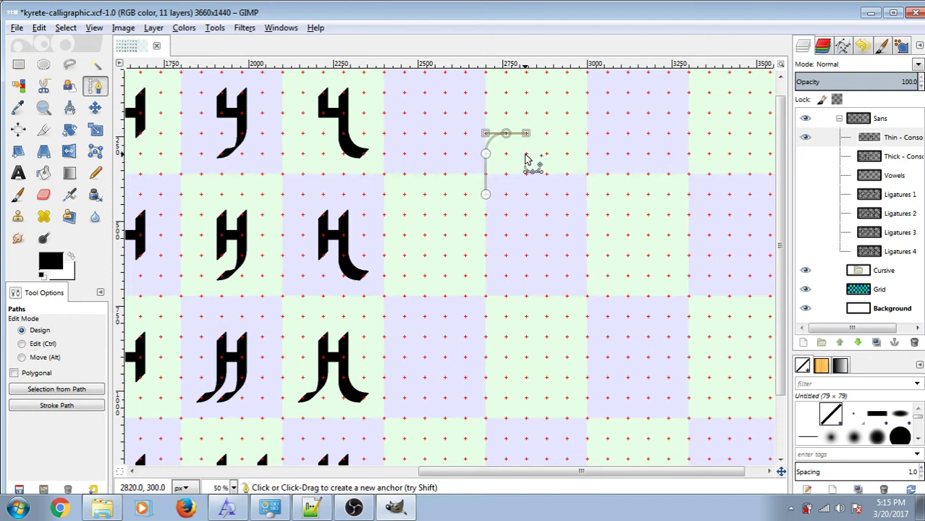
pyautogui.click(526, 154)
pyautogui.click(526, 154)
pyautogui.click(526, 194)
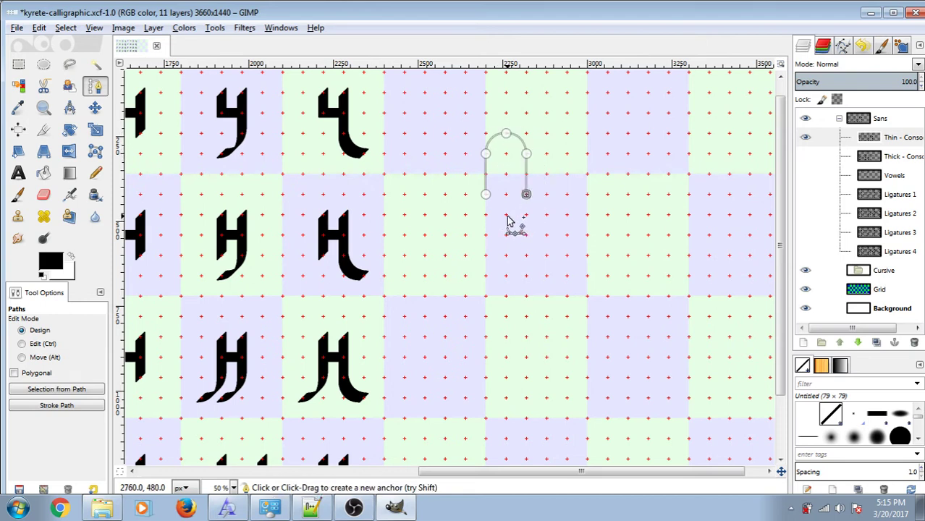
pyautogui.moveTo(505, 214)
pyautogui.mouseDown()
pyautogui.moveTo(481, 211)
pyautogui.moveTo(489, 221)
pyautogui.mouseUp()
pyautogui.click(505, 174)
# Stroke the curled path with the Pencil as paint tool, and undo the resulting glyph.
pyautogui.click(58, 404)
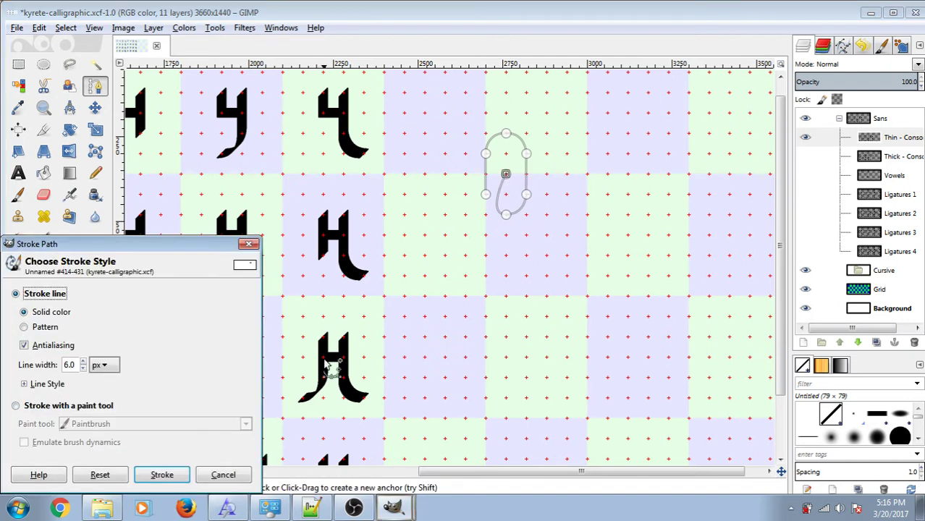
pyautogui.click(15, 406)
pyautogui.click(108, 423)
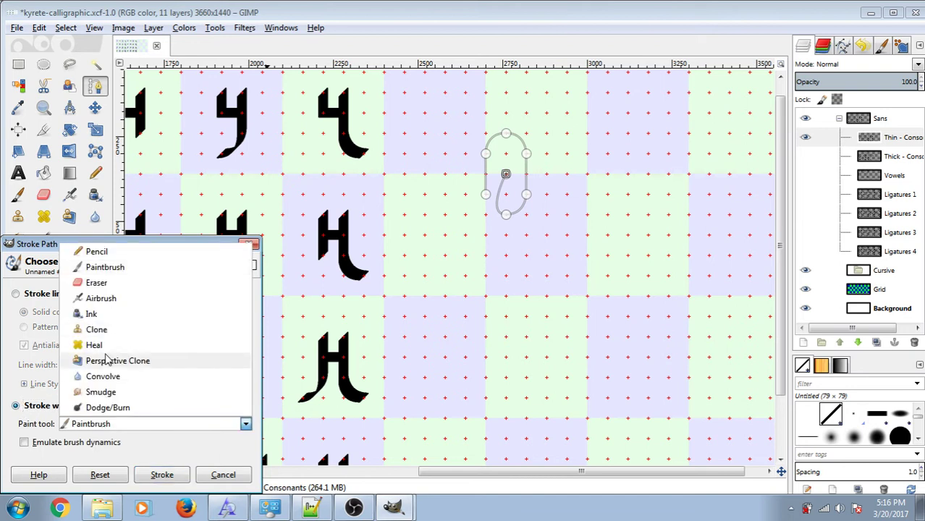
pyautogui.click(95, 253)
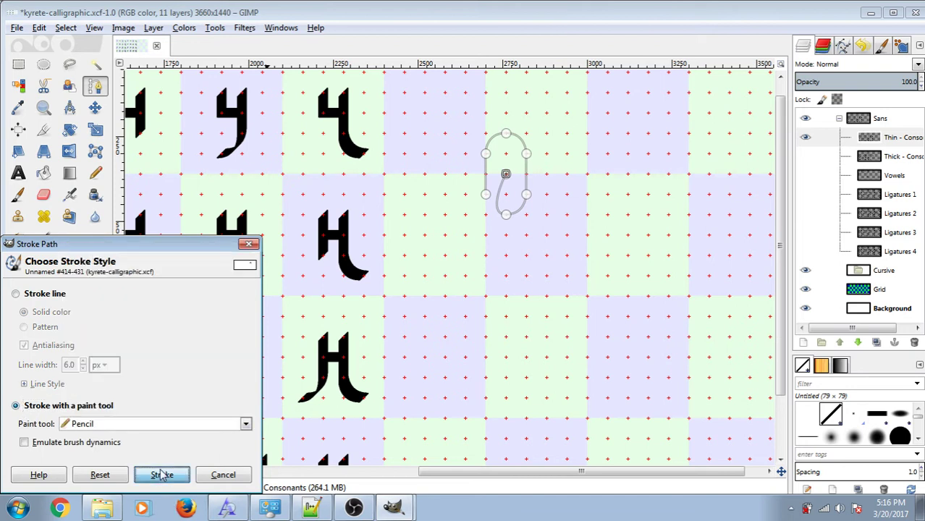
pyautogui.click(161, 474)
pyautogui.click(18, 64)
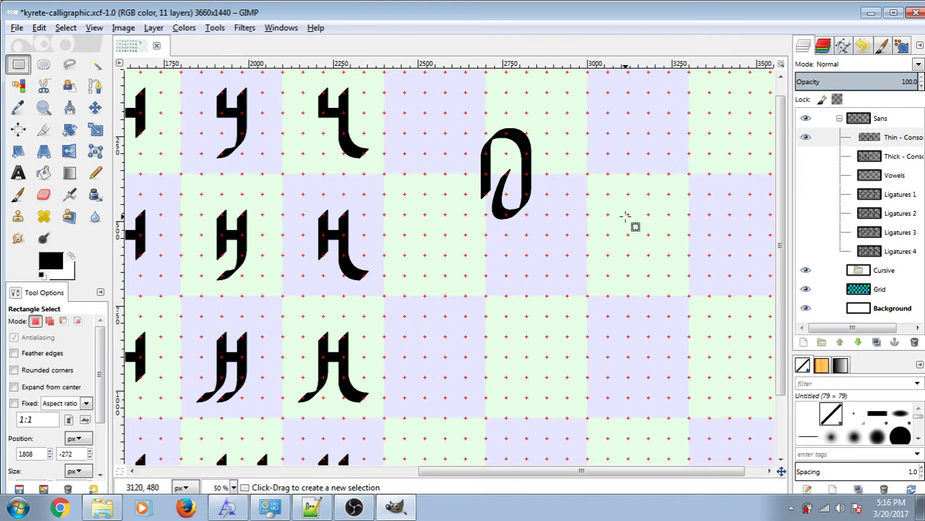
pyautogui.hotkey('ctrl', 'z')
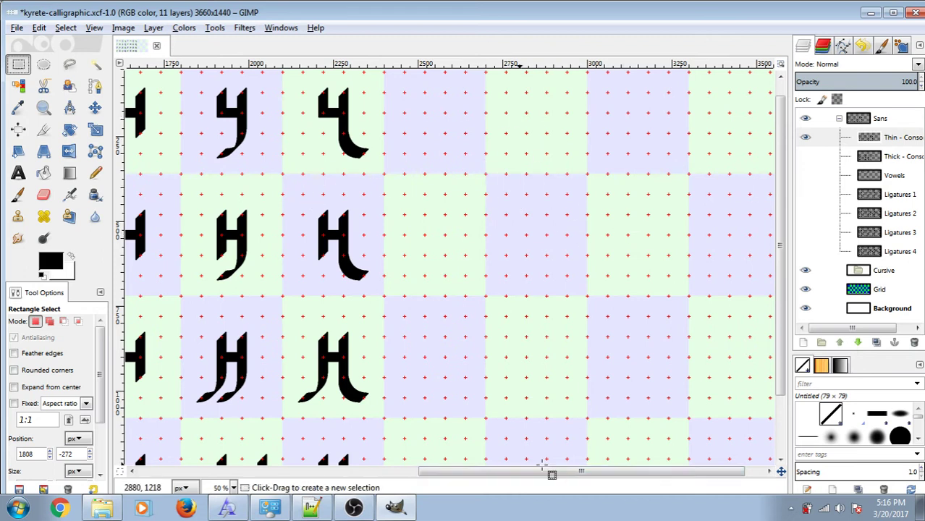
# Examine the Thick - Consonants and Vowels glyphs by showing and hiding their layers.
pyautogui.moveTo(544, 474); pyautogui.dragTo(264, 474)
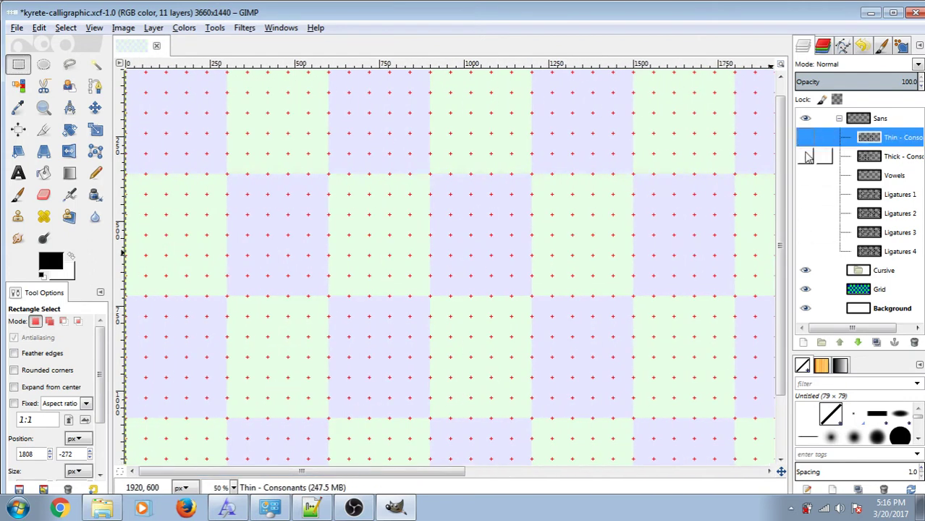
pyautogui.click(806, 156)
pyautogui.scroll(-2, 684, 239)
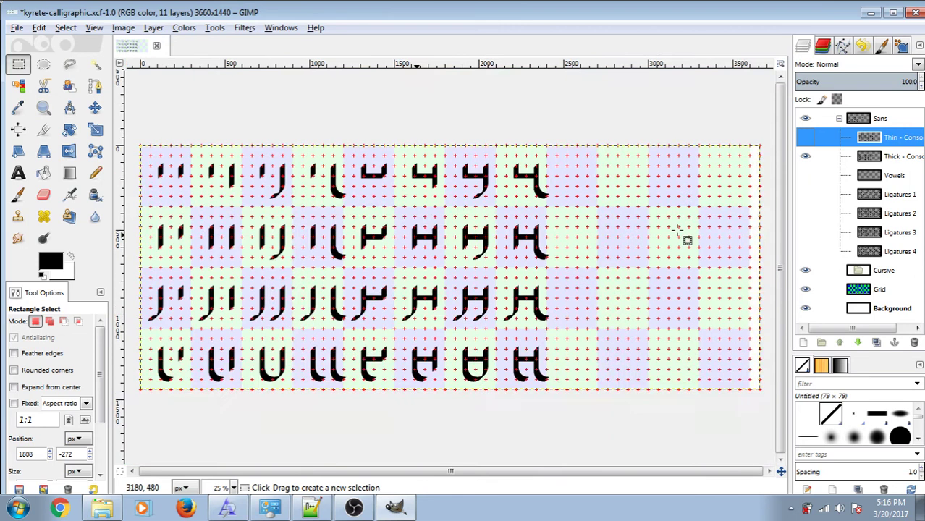
pyautogui.click(806, 157)
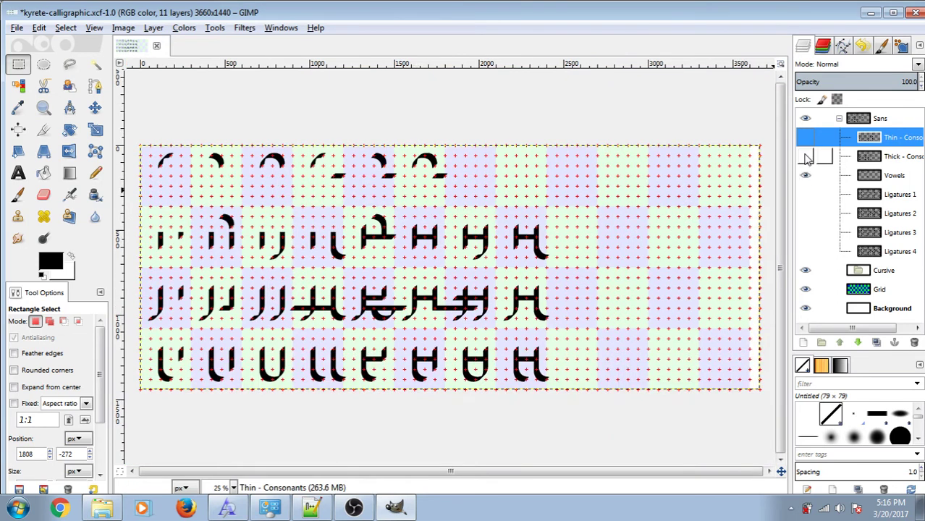
pyautogui.click(806, 156)
pyautogui.click(806, 158)
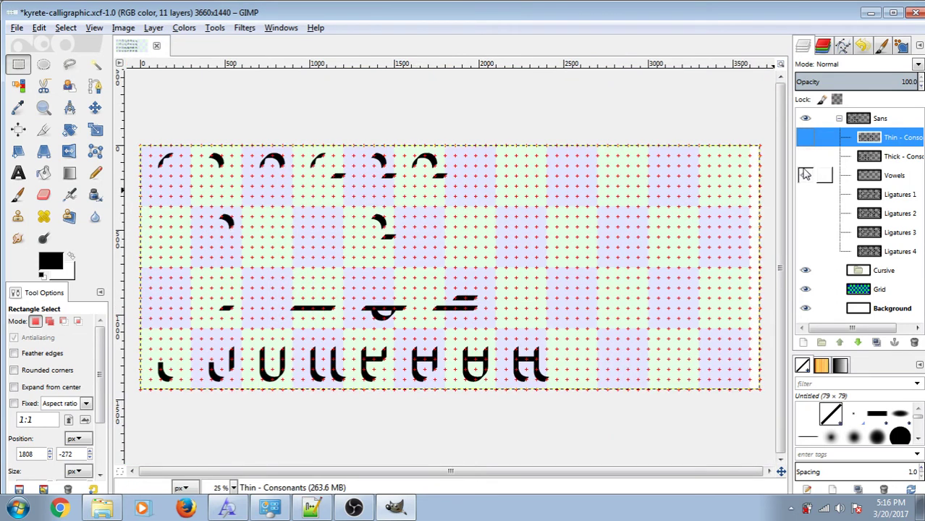
pyautogui.click(805, 174)
# Examine the glyphs on the Ligatures 1 to Ligatures 4 layers by showing and hiding each layer in turn.
pyautogui.click(806, 195)
pyautogui.click(806, 196)
pyautogui.click(806, 214)
pyautogui.click(806, 213)
pyautogui.click(805, 231)
pyautogui.click(805, 232)
pyautogui.click(806, 251)
pyautogui.click(806, 251)
pyautogui.click(805, 251)
pyautogui.click(804, 251)
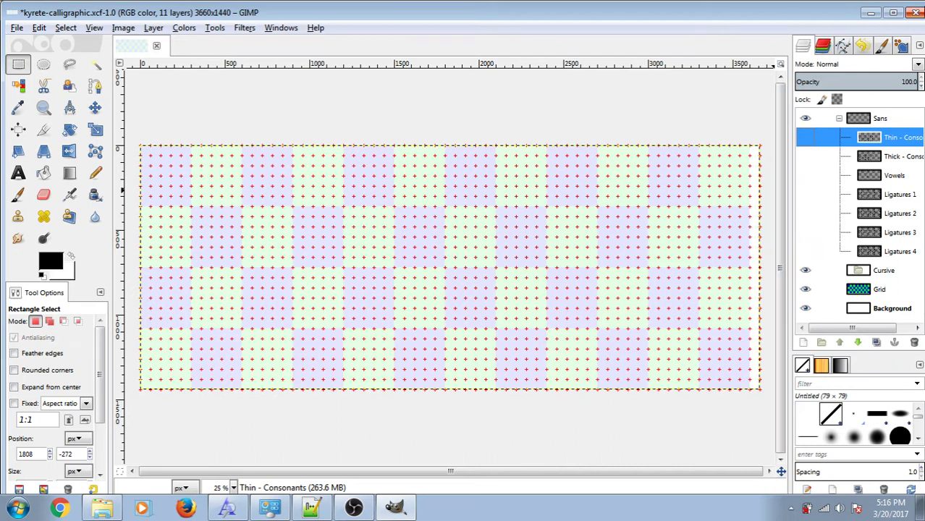
# Quit GIMP and discard the unsaved changes to kyrete-calligraphic.xcf.
pyautogui.click(916, 11)
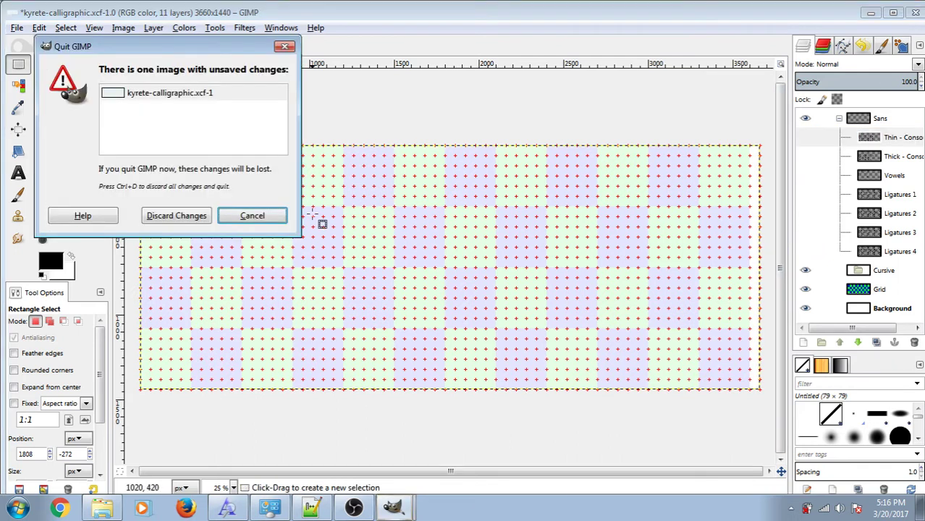
pyautogui.click(176, 213)
# Open 2l_kyrete-calligraphic.png in Windows Photo Viewer and browse through the other exported glyph sheets.
pyautogui.doubleClick(196, 215)
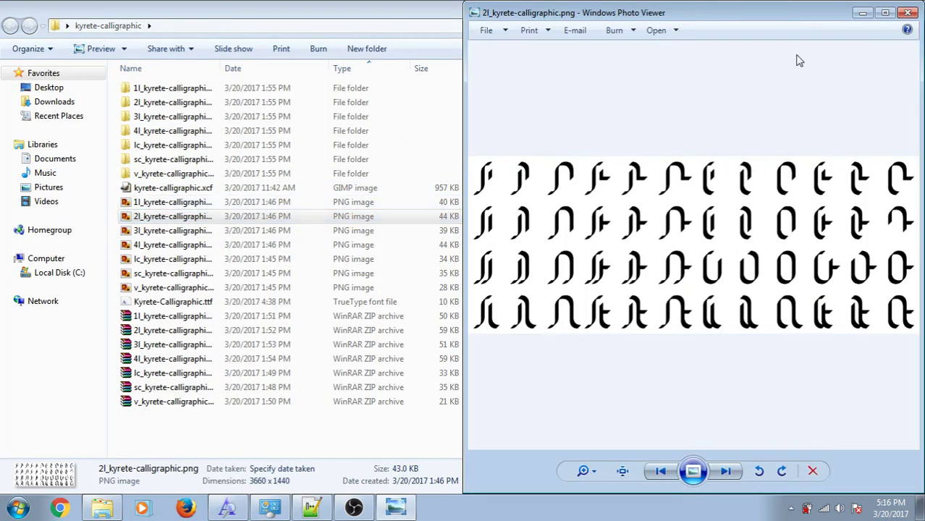
pyautogui.press('Right')
pyautogui.press('Right')
pyautogui.press('Right')
pyautogui.press('Right')
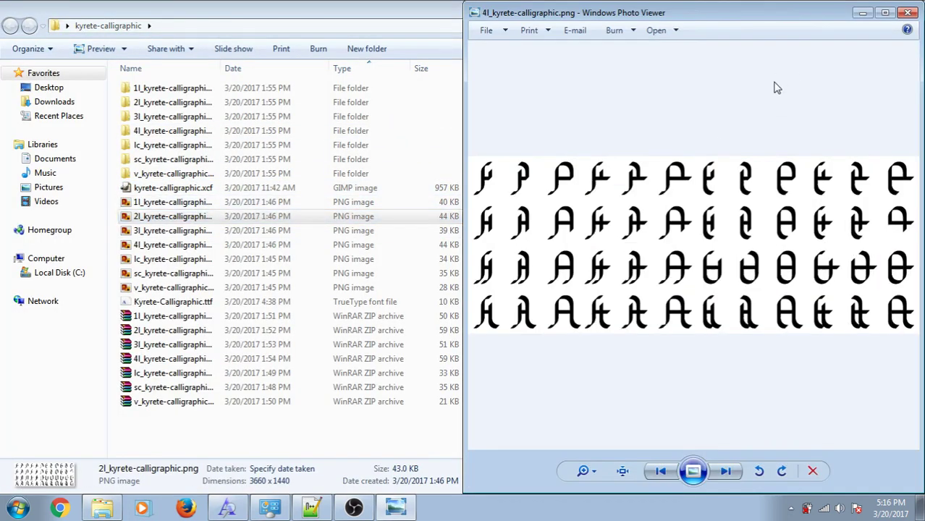
pyautogui.click(913, 12)
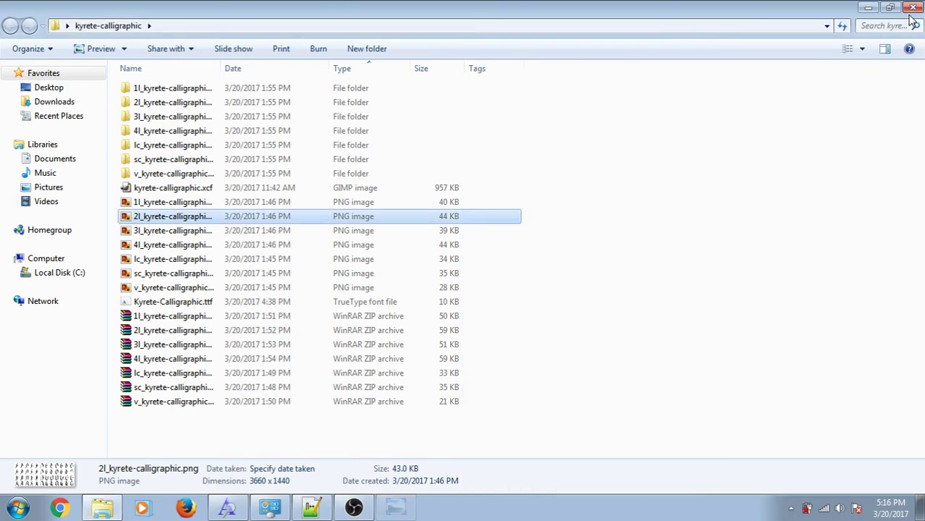
pyautogui.moveTo(219, 68); pyautogui.dragTo(339, 69)
pyautogui.doubleClick(220, 89)
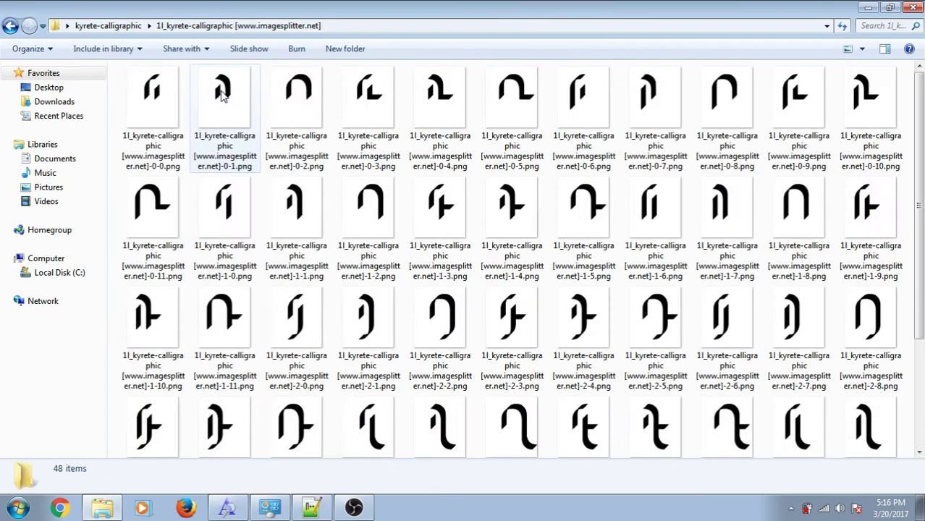
pyautogui.scroll(-3, 376, 190)
pyautogui.scroll(3, 383, 186)
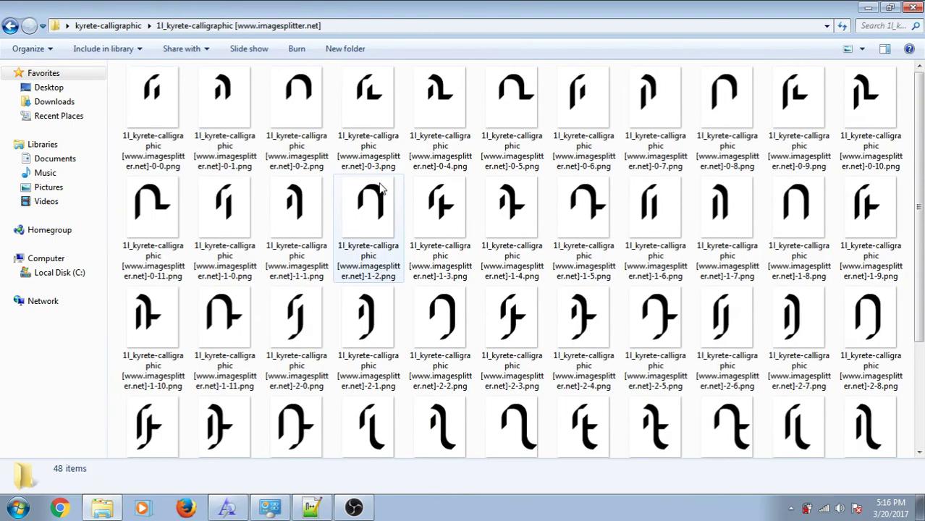
pyautogui.scroll(-3, 381, 189)
pyautogui.scroll(3, 369, 181)
pyautogui.click(96, 25)
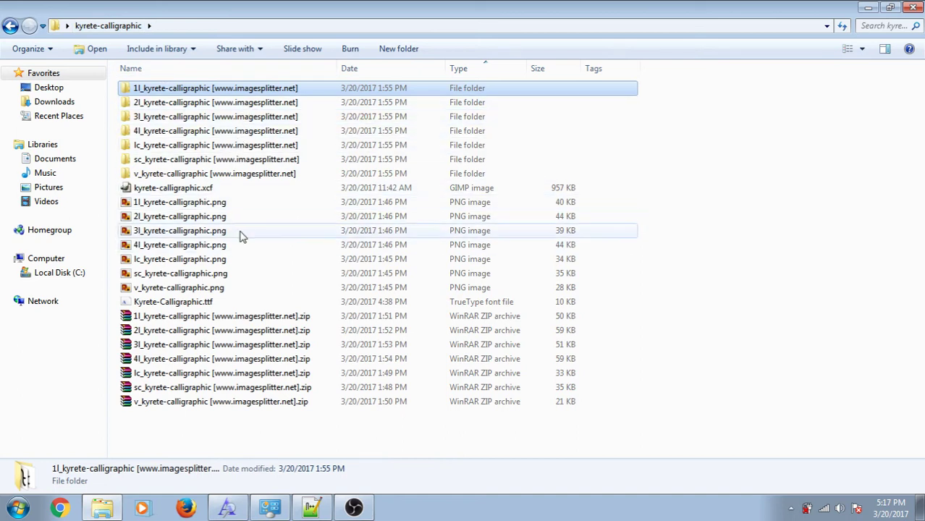
# View the Kyrete-Calligraphic font preview in Windows Font Viewer and close it.
pyautogui.rightClick(202, 309)
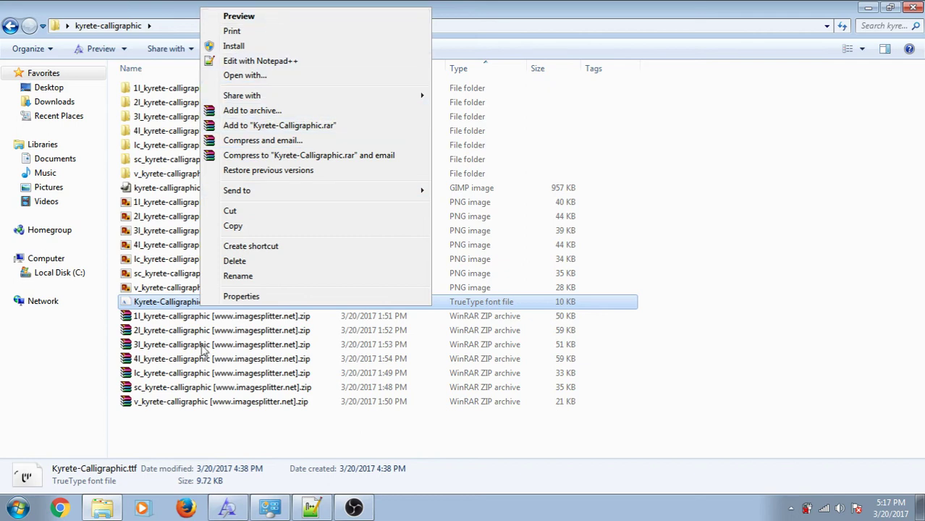
pyautogui.click(227, 508)
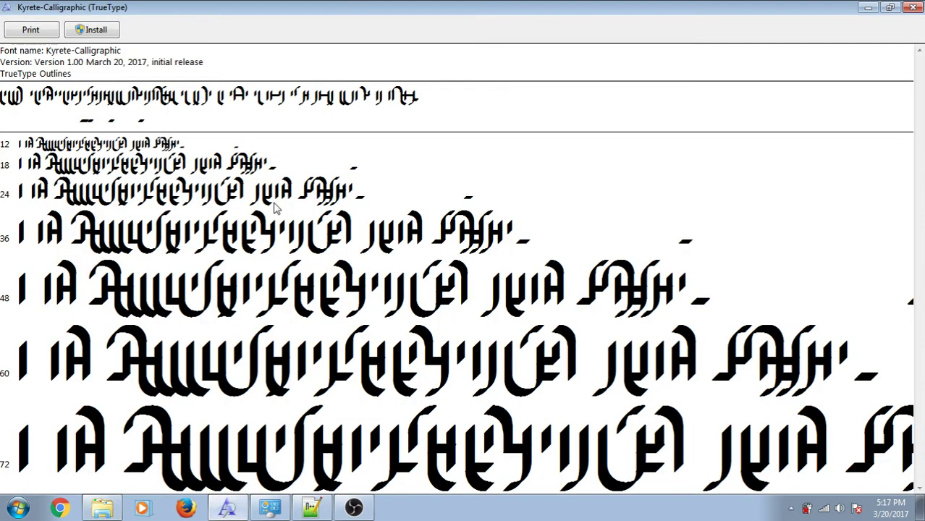
pyautogui.click(913, 7)
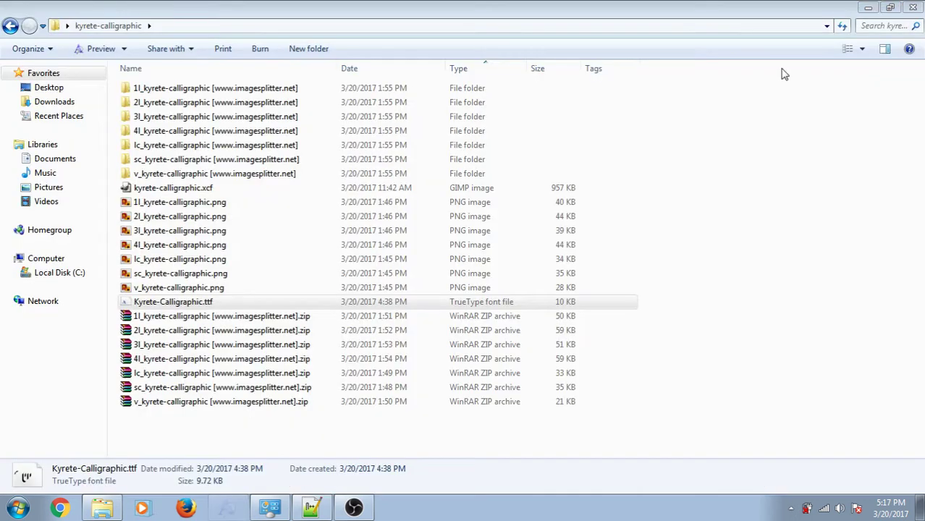
# Choose to open Kyrete-Calligraphic.ttf with another program and browse the computer for one that is not listed.
pyautogui.click(191, 304)
pyautogui.rightClick(192, 306)
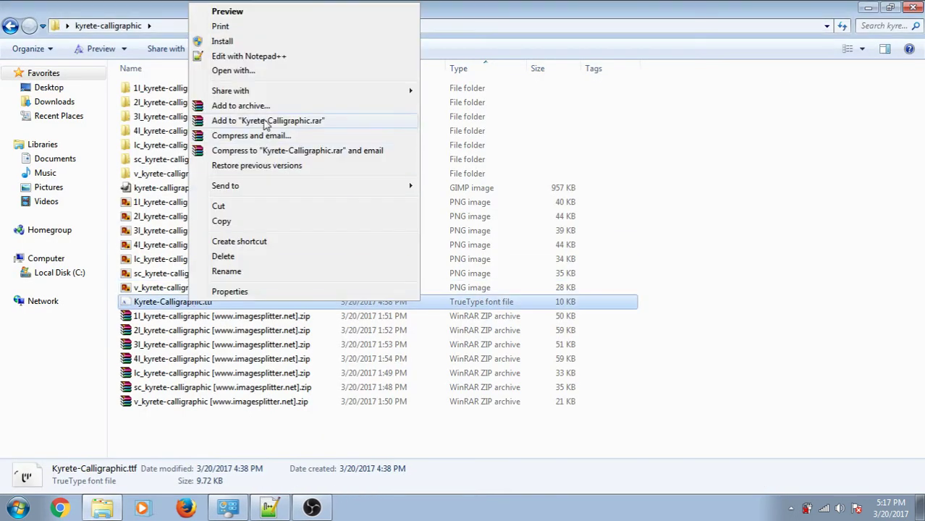
pyautogui.click(266, 72)
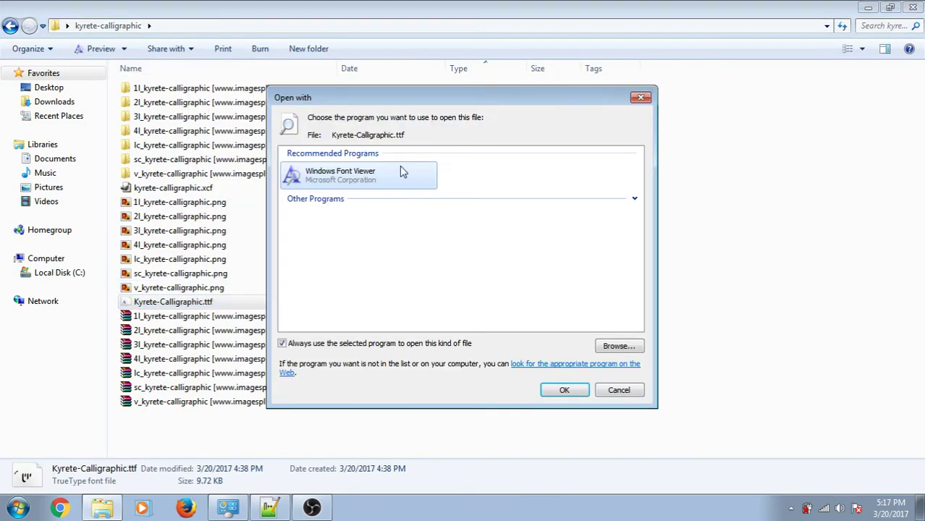
pyautogui.click(632, 201)
pyautogui.moveTo(635, 205); pyautogui.dragTo(616, 244)
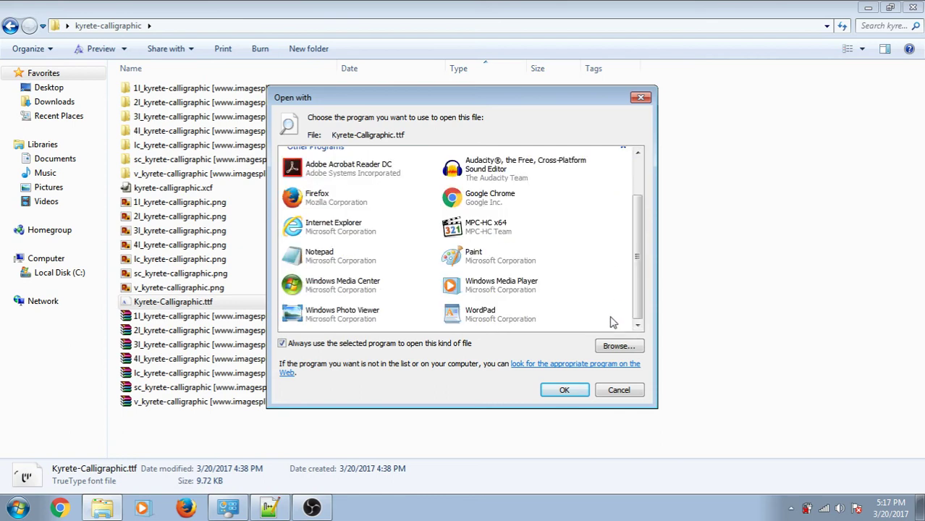
pyautogui.click(618, 347)
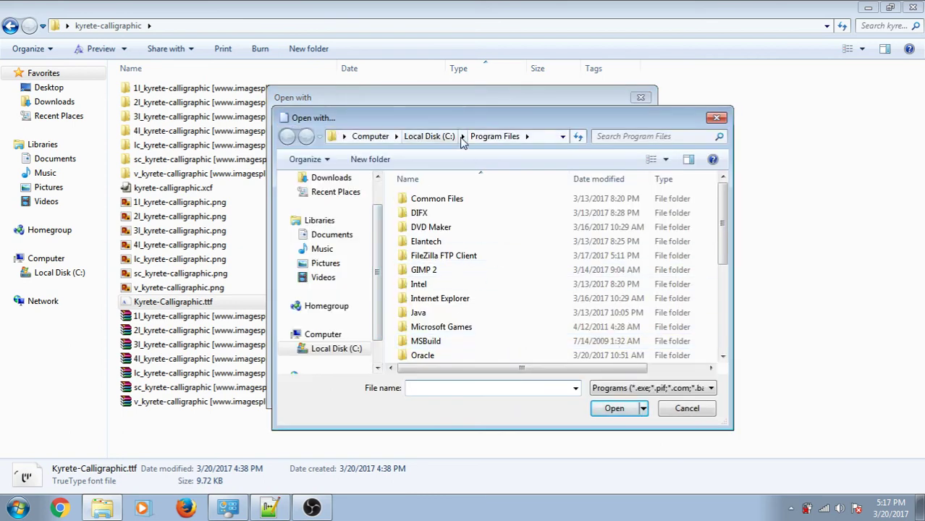
# Select FontCreator.exe from the High-Logic FontCreator folder in Program Files (x86) and open the font with it.
pyautogui.click(434, 136)
pyautogui.doubleClick(440, 256)
pyautogui.scroll(-3, 470, 246)
pyautogui.scroll(2, 463, 237)
pyautogui.doubleClick(460, 227)
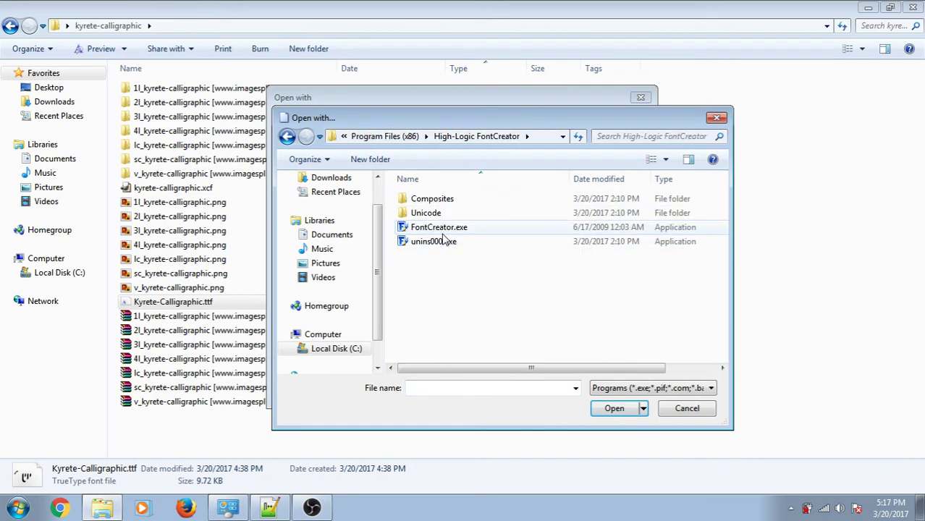
pyautogui.click(439, 230)
pyautogui.click(608, 411)
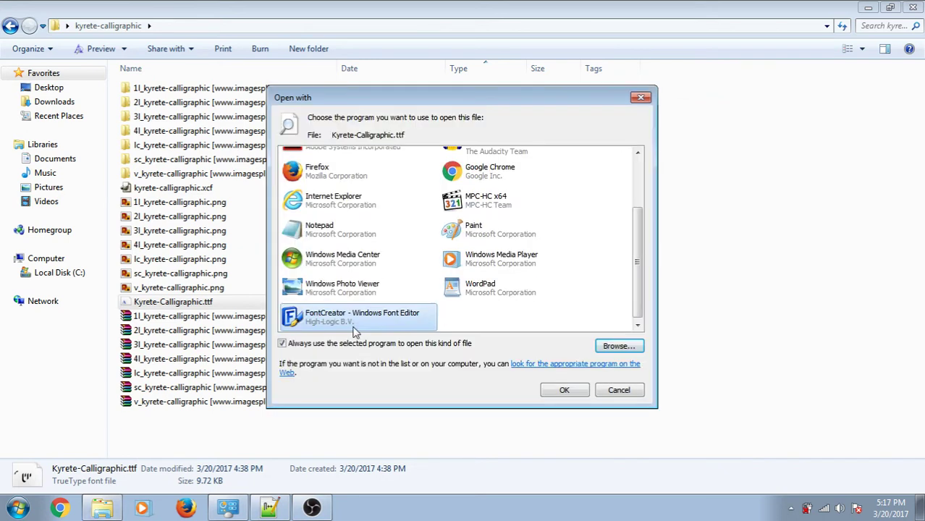
pyautogui.click(583, 391)
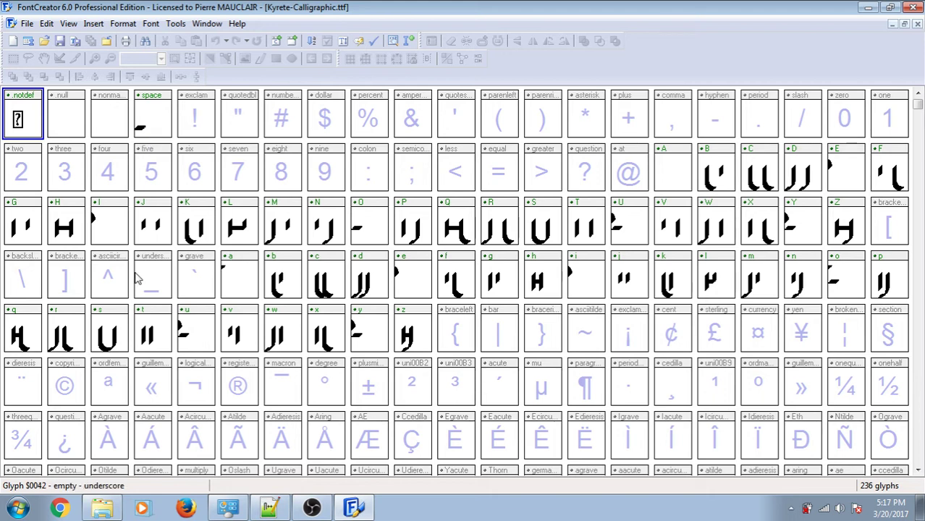
pyautogui.click(304, 512)
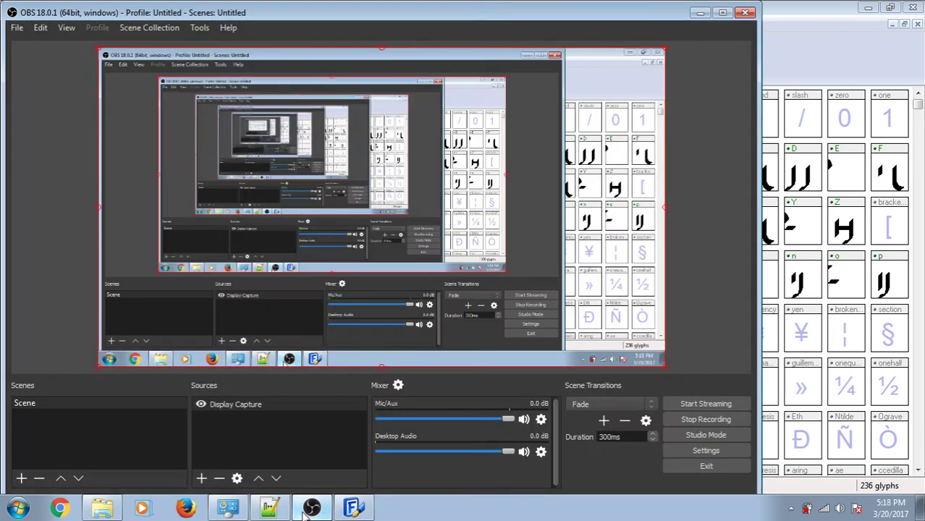
pyautogui.click(699, 13)
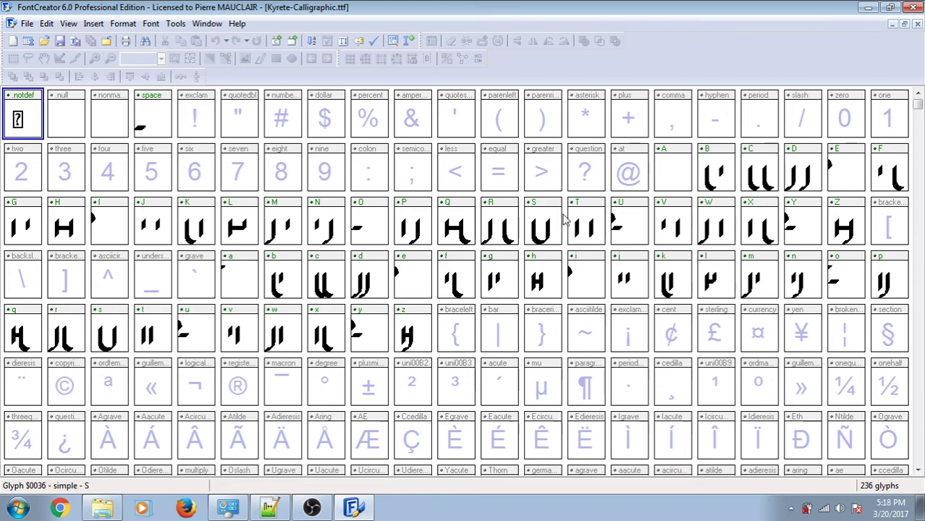
pyautogui.click(758, 121)
pyautogui.rightClick(757, 122)
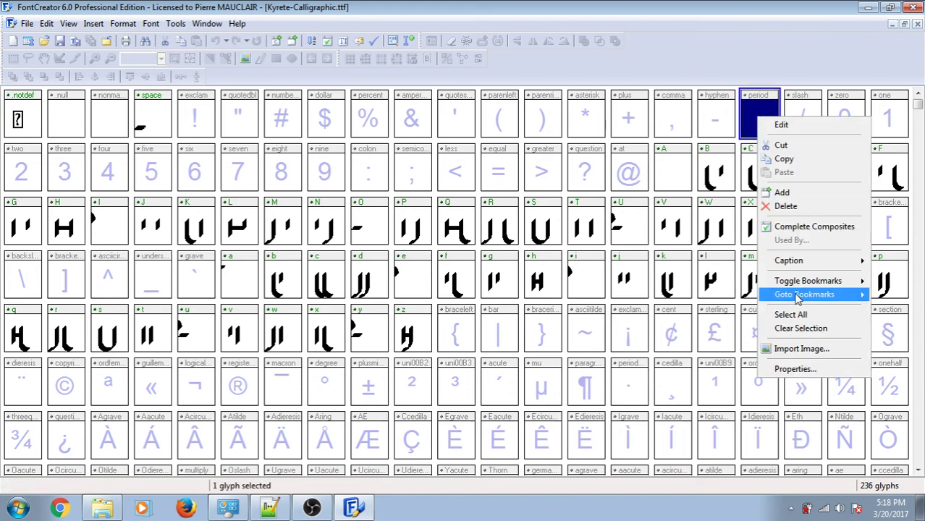
pyautogui.click(802, 349)
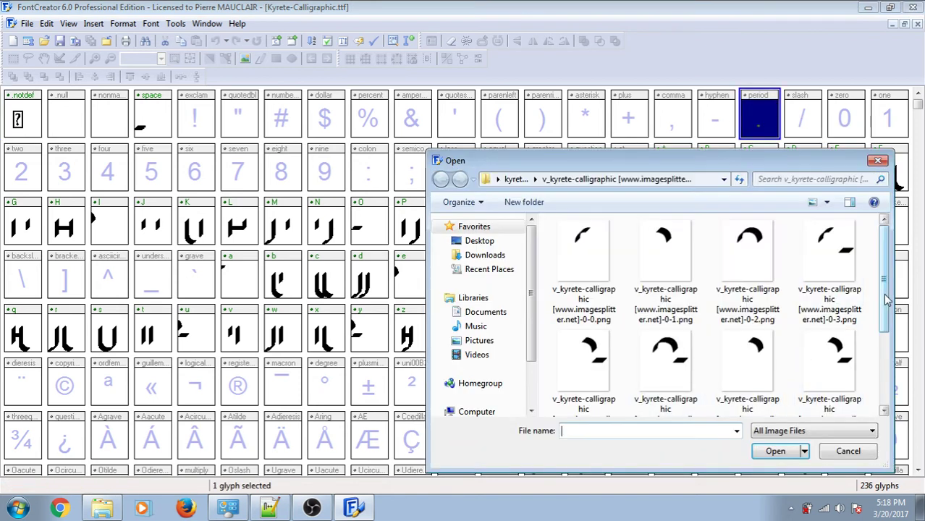
pyautogui.scroll(-3, 886, 290)
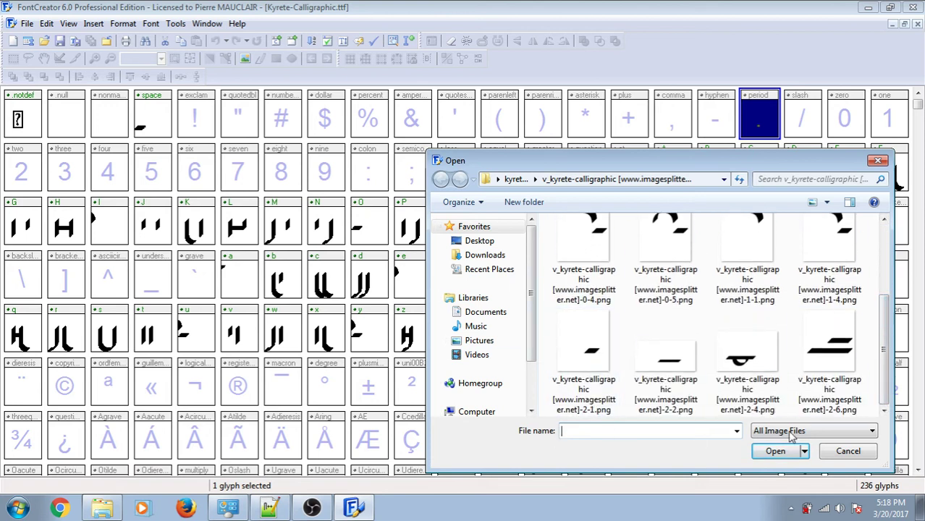
pyautogui.click(664, 358)
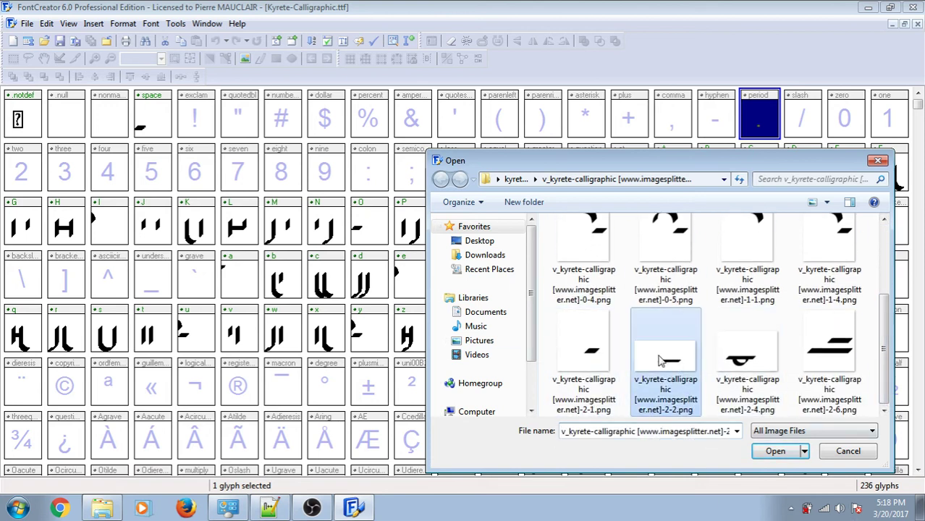
pyautogui.click(776, 450)
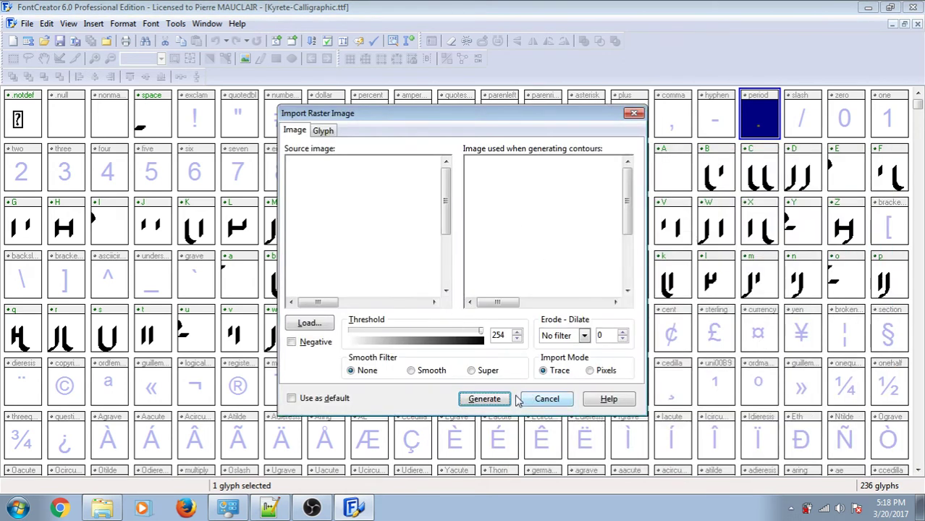
pyautogui.click(483, 399)
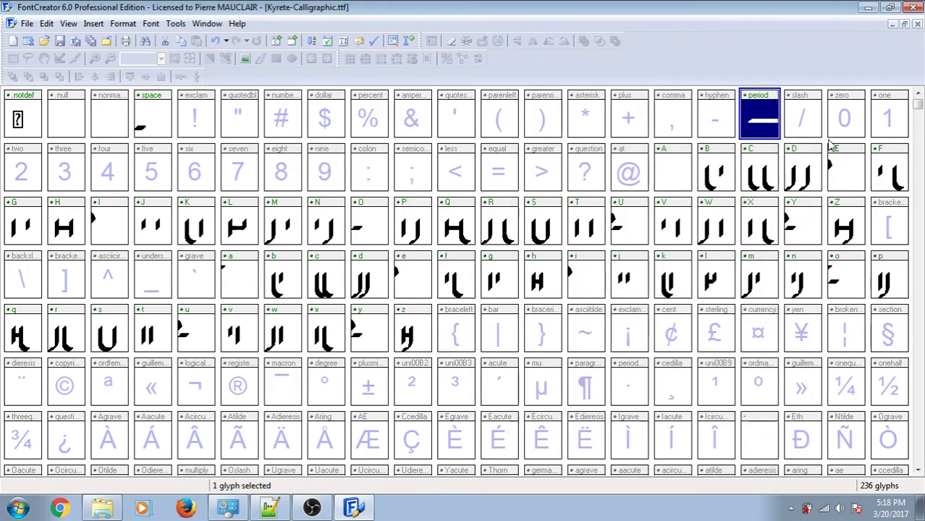
pyautogui.doubleClick(759, 117)
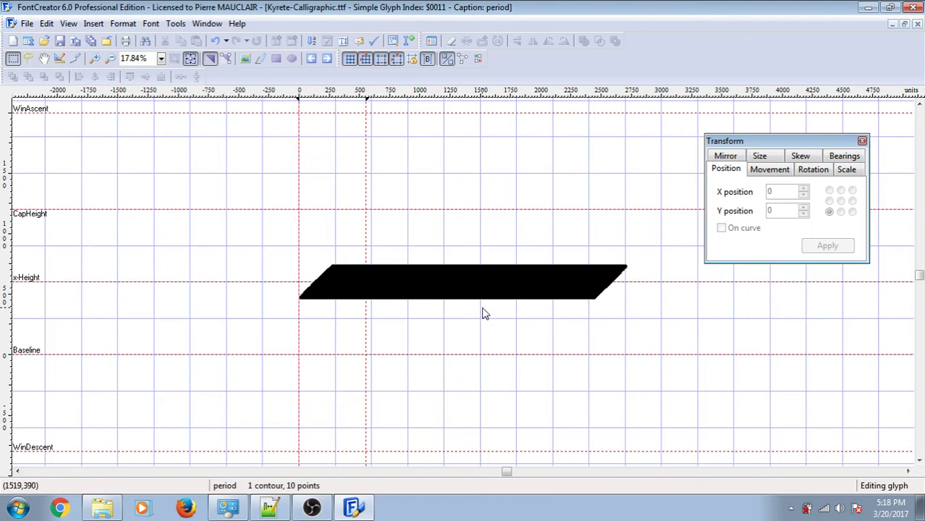
# Try moving the period glyph's contour to Y position 0 and undo the move.
pyautogui.click(467, 283)
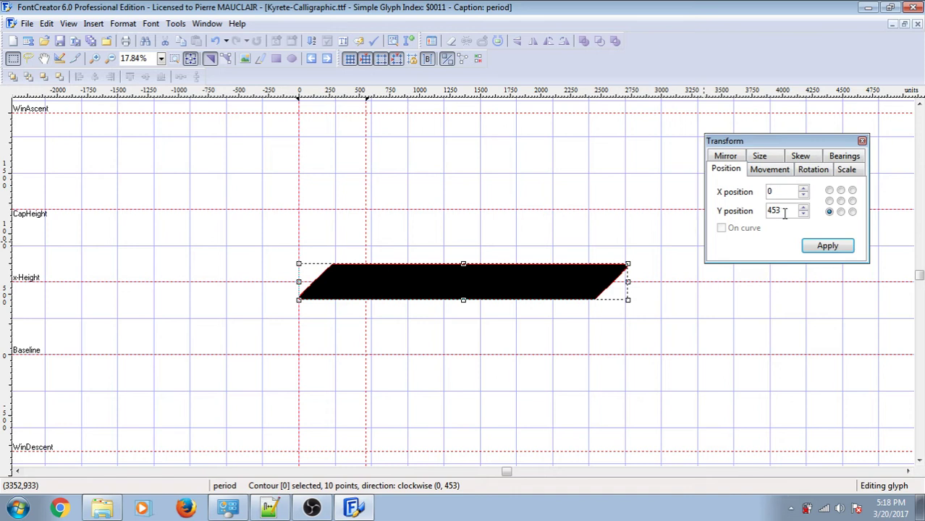
pyautogui.moveTo(784, 212); pyautogui.dragTo(740, 207)
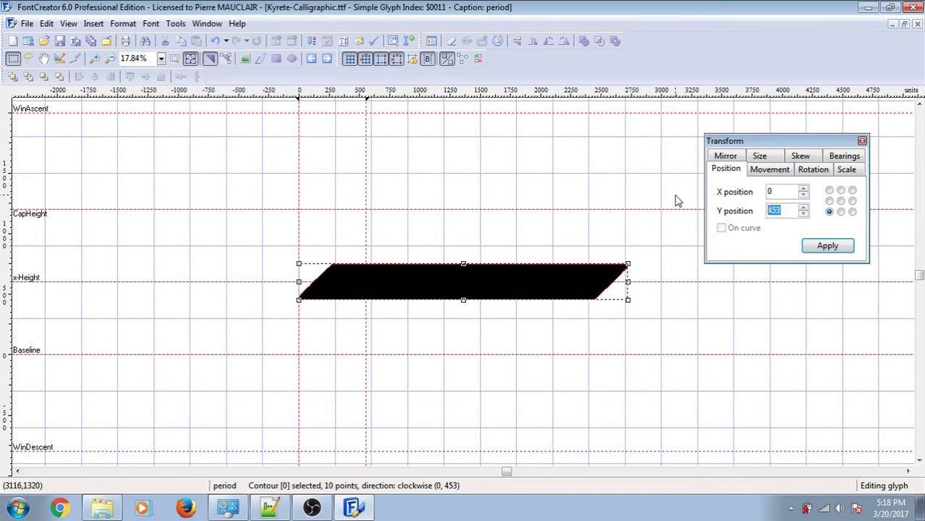
pyautogui.write('0')
pyautogui.press('Return')
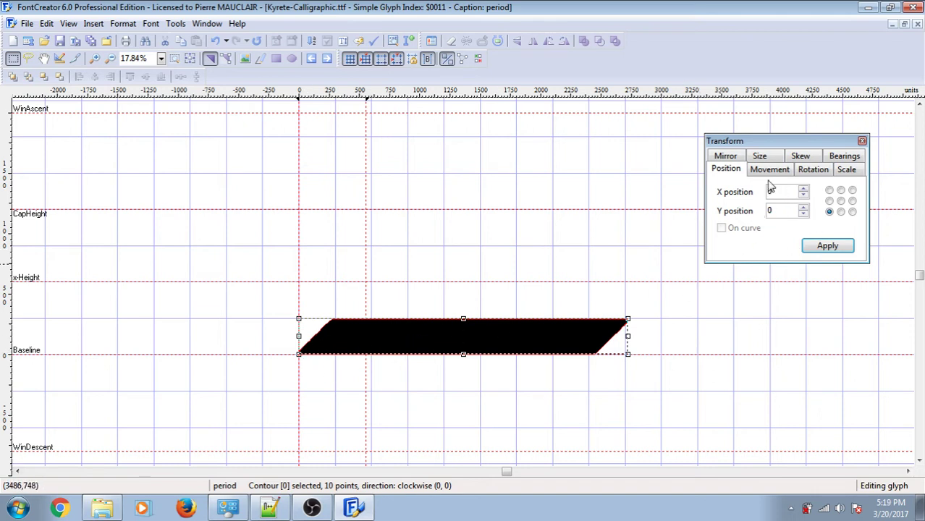
pyautogui.hotkey('ctrl', 'z')
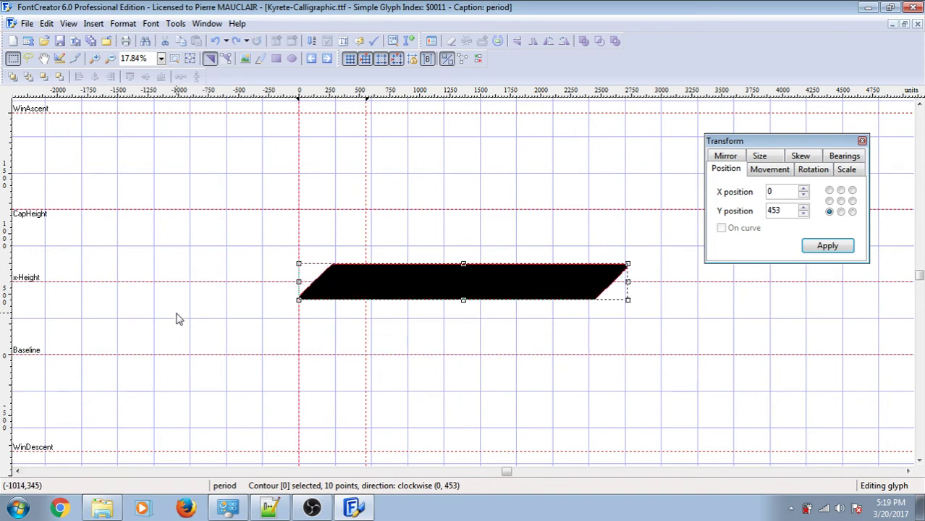
pyautogui.click(224, 276)
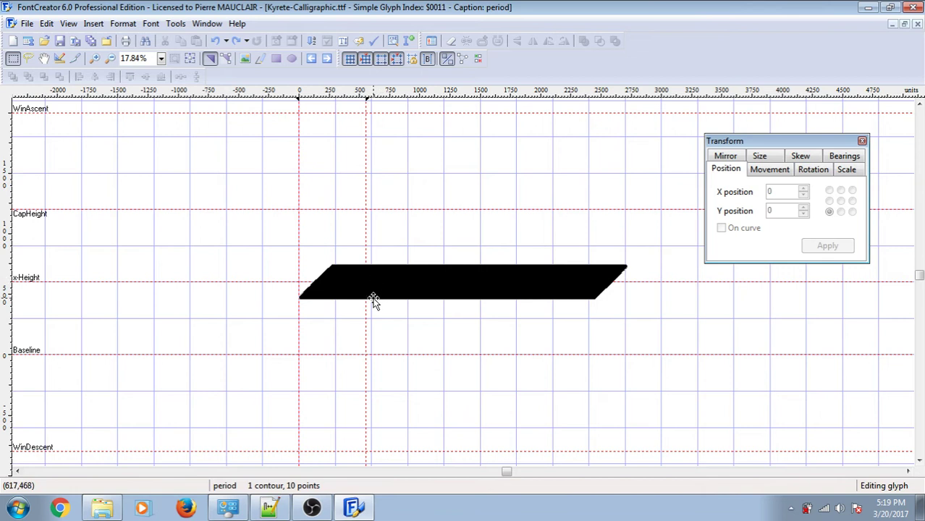
# Move the period glyph's contour vertically by -600 units.
pyautogui.click(424, 283)
pyautogui.click(767, 173)
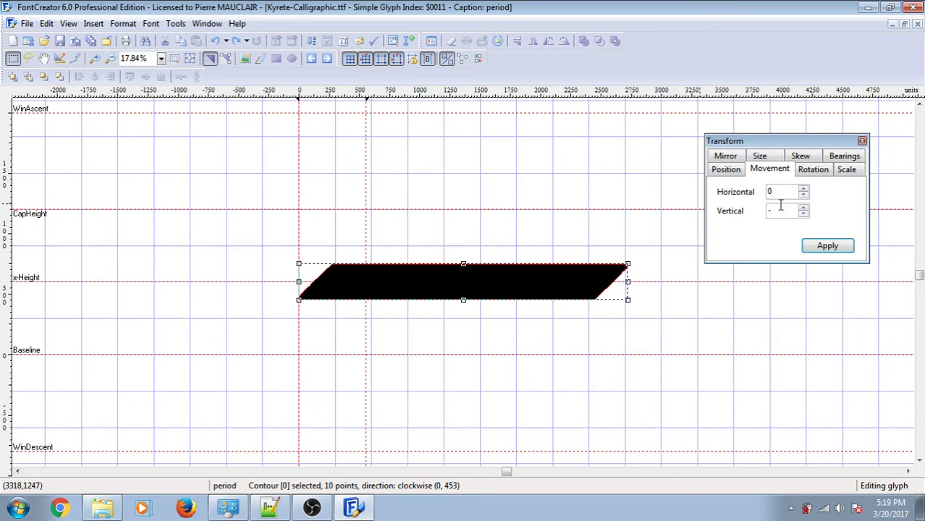
pyautogui.write('00')
pyautogui.press('Return')
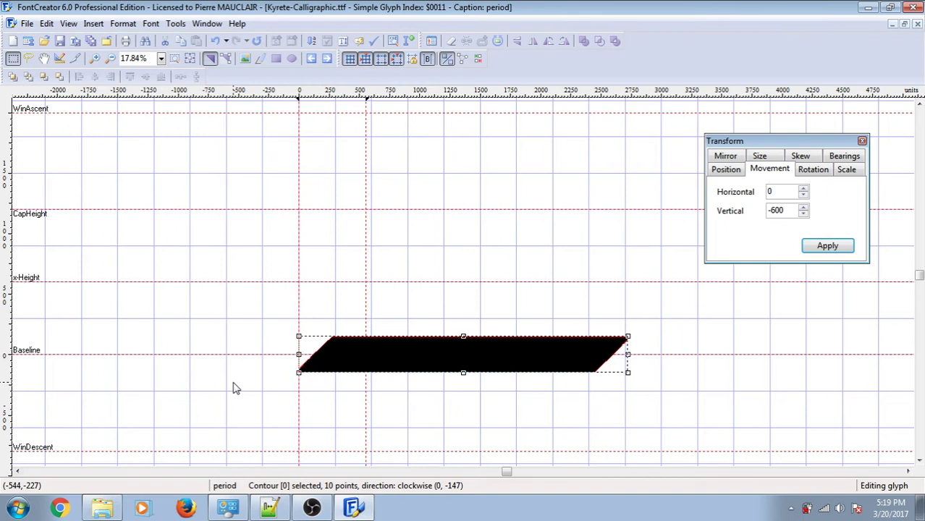
# Move the period glyph's contour horizontally by -600 units with a vertical movement of 0.
pyautogui.click(151, 23)
pyautogui.moveTo(775, 191); pyautogui.dragTo(689, 189)
pyautogui.moveTo(793, 213); pyautogui.dragTo(627, 215)
pyautogui.press('BackSpace')
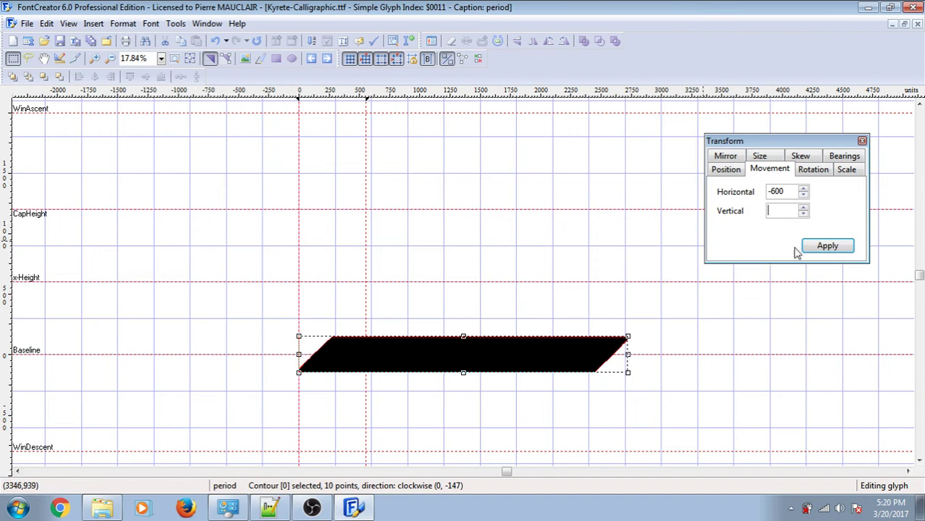
pyautogui.write('0')
pyautogui.click(809, 246)
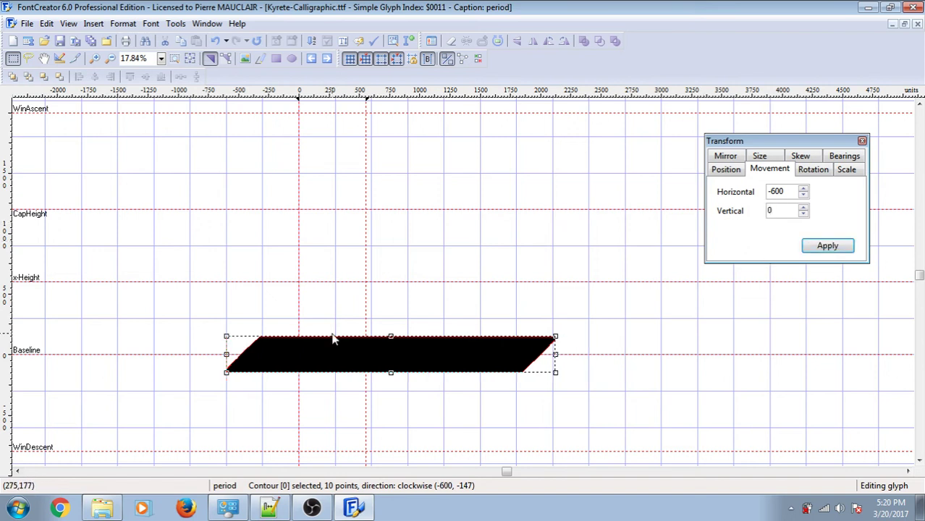
# Open the Test Font window and place Notepad++ beside it, showing the Kyrete translation lines in translations (2).txt.
pyautogui.click(150, 23)
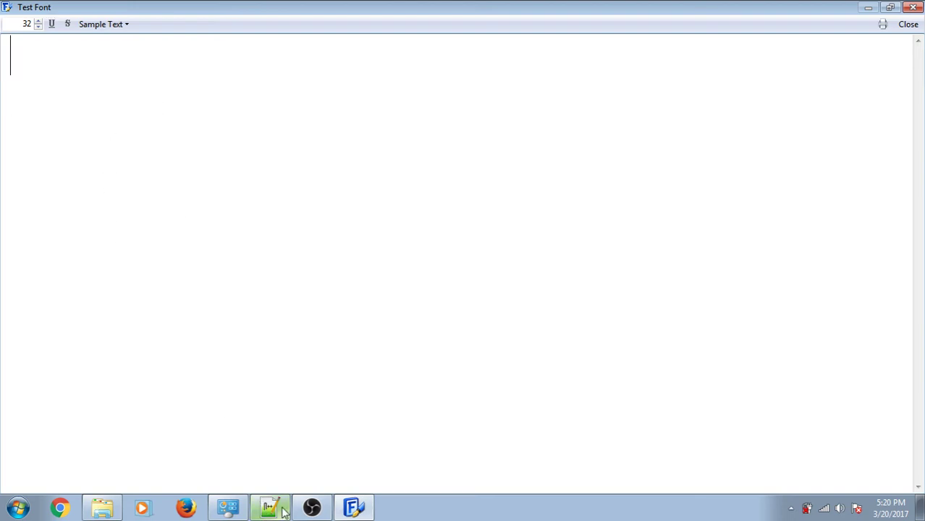
pyautogui.click(283, 510)
pyautogui.moveTo(570, 6); pyautogui.dragTo(918, 36)
pyautogui.moveTo(691, 163); pyautogui.dragTo(839, 165)
pyautogui.click(631, 208)
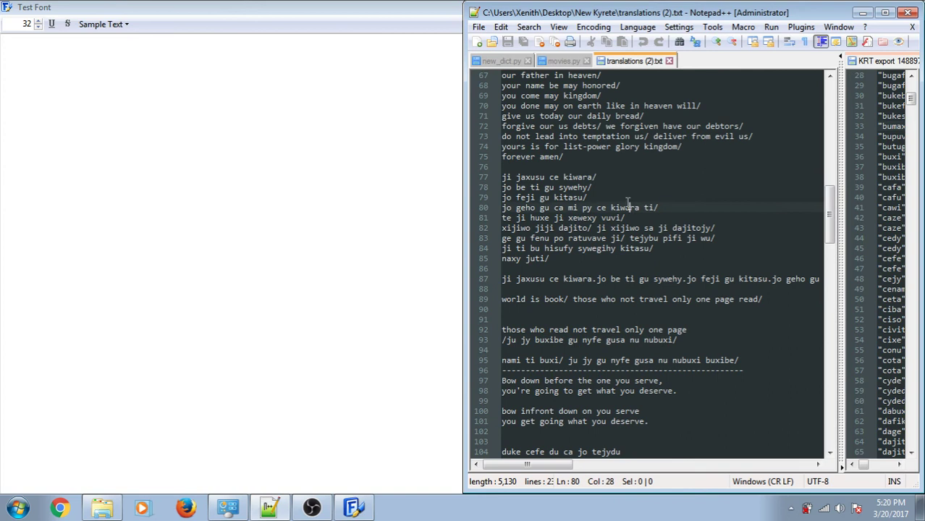
pyautogui.scroll(2, 628, 199)
pyautogui.scroll(-1, 628, 196)
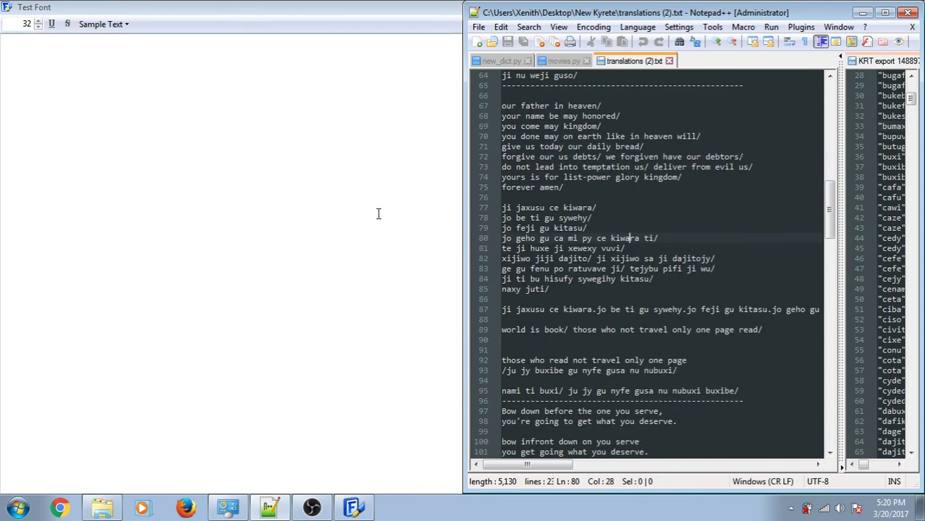
pyautogui.click(375, 174)
pyautogui.moveTo(635, 8); pyautogui.dragTo(0, 7)
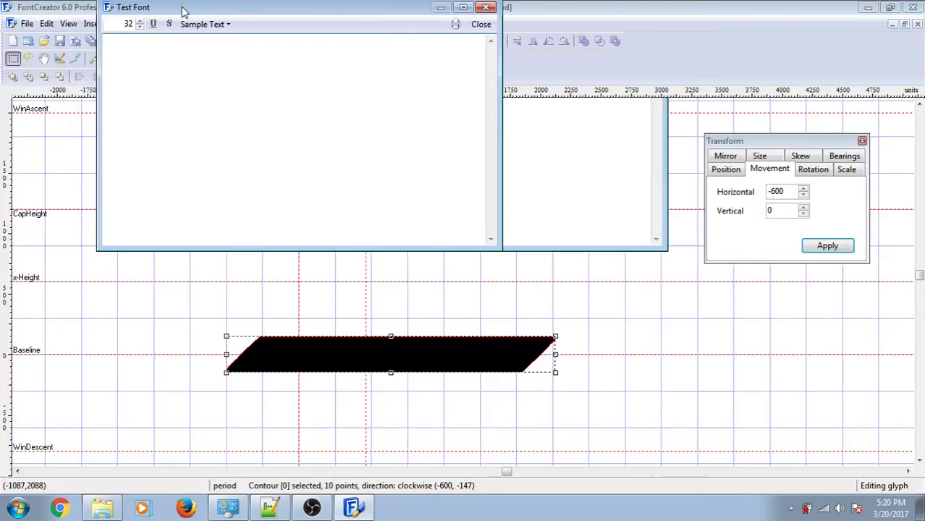
pyautogui.click(287, 510)
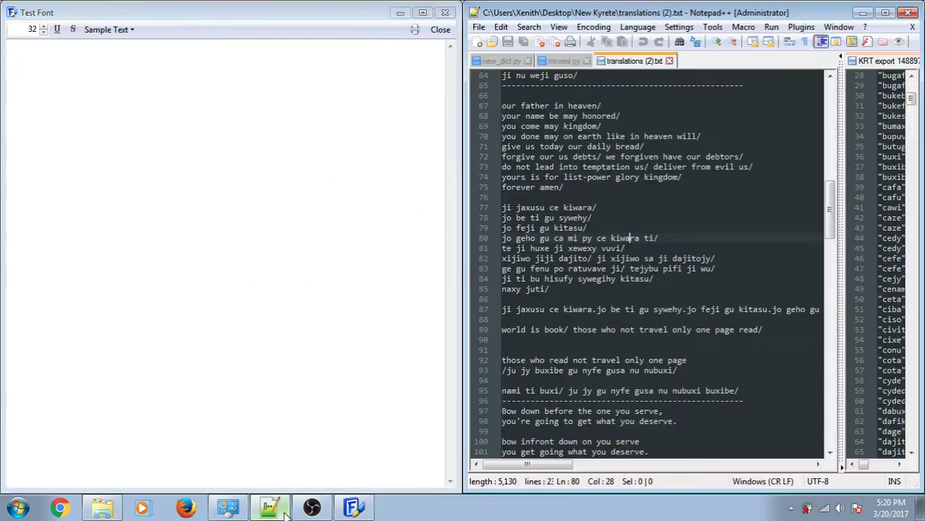
pyautogui.click(319, 151)
pyautogui.click(266, 511)
pyautogui.click(863, 13)
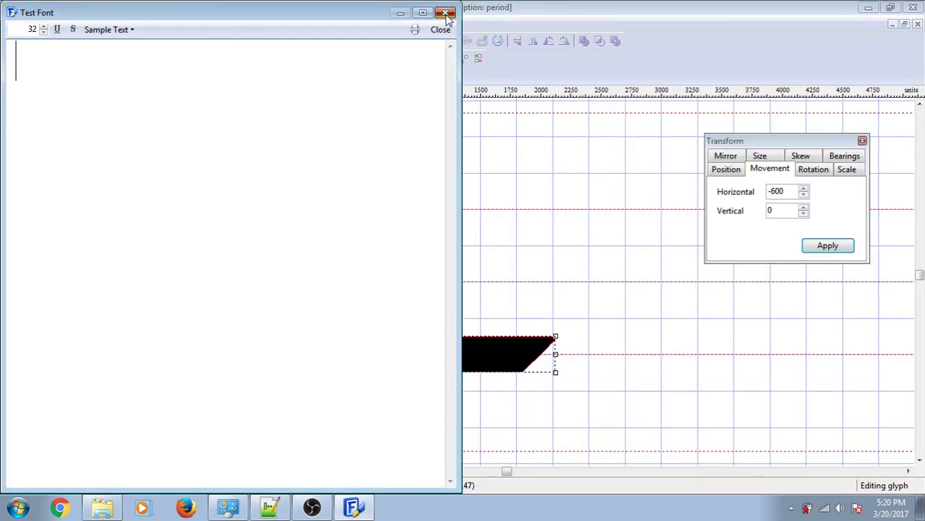
# Close the Test Font window and minimize FontCreator and the kyrete-calligraphic folder to clear the desktop.
pyautogui.click(445, 13)
pyautogui.click(868, 8)
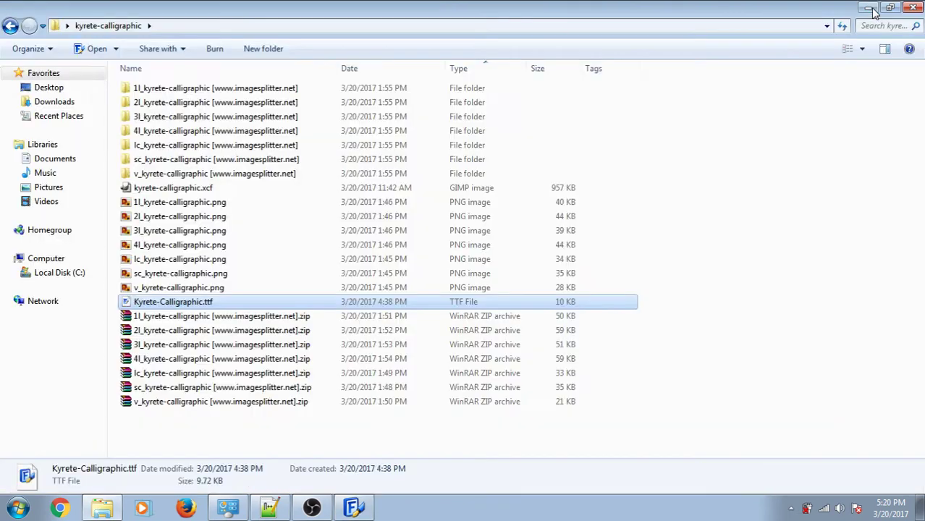
pyautogui.click(870, 9)
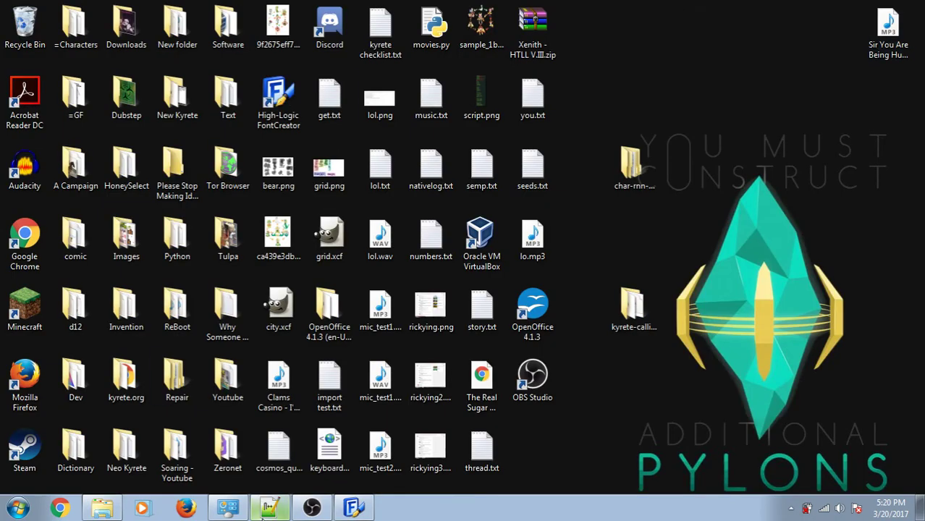
pyautogui.click(314, 509)
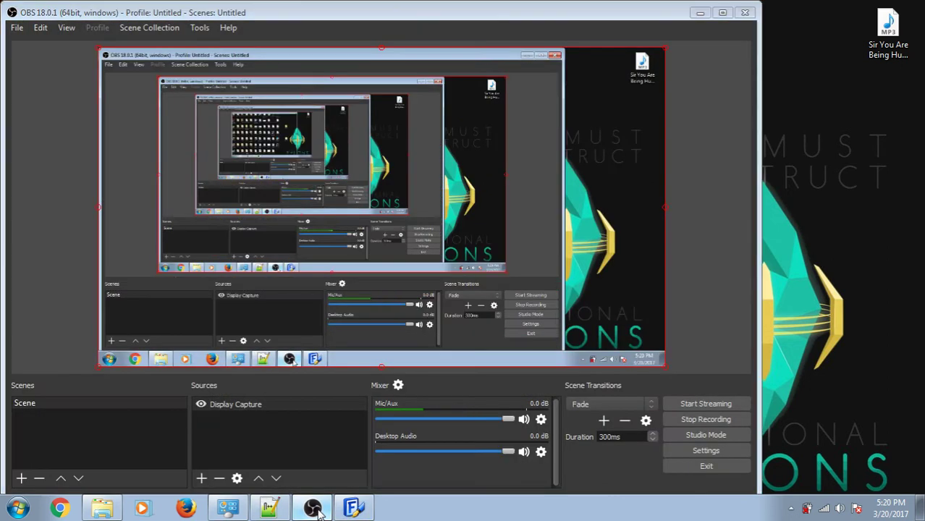
pyautogui.click(313, 509)
# Restore FontCreator to a half-screen window, reopen Test Font and bring Notepad++ back beside it.
pyautogui.click(352, 509)
pyautogui.doubleClick(207, 10)
pyautogui.click(157, 29)
pyautogui.click(167, 45)
pyautogui.click(269, 509)
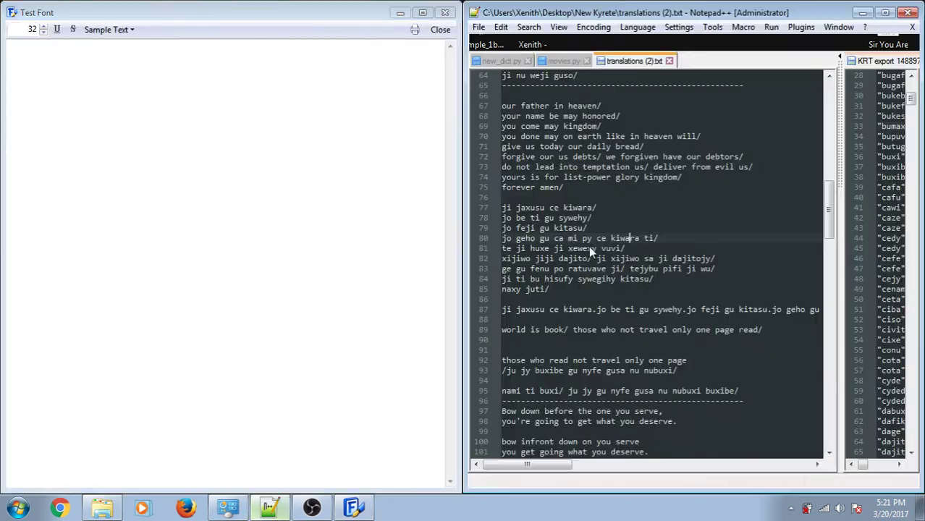
# Select line 82, "xijiwo jiji dajito/ ji xijiwo sa ji dajitojy/", in translations (2).txt and return to the Test Font text area.
pyautogui.click(287, 240)
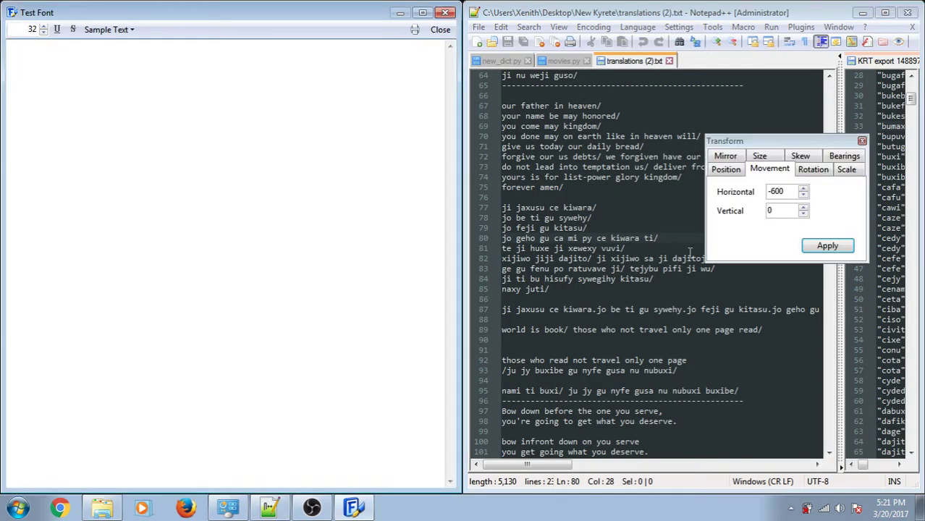
pyautogui.click(660, 239)
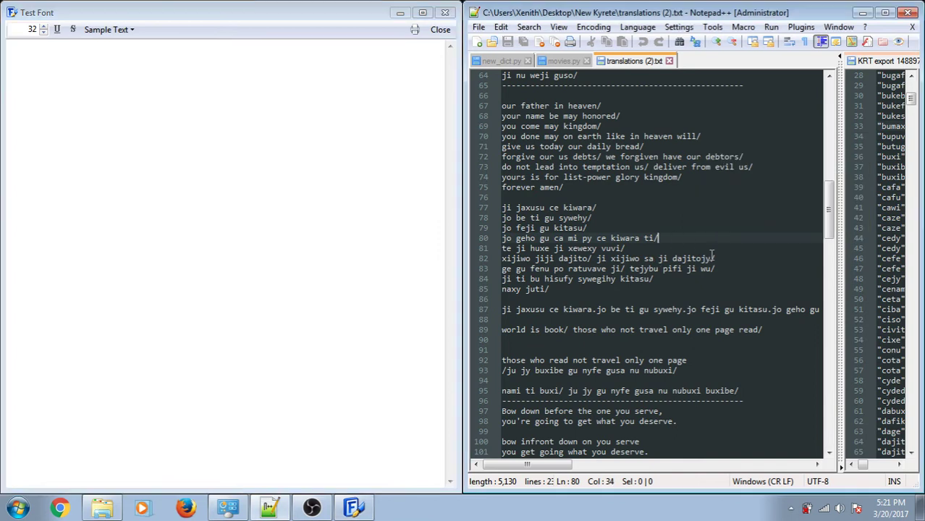
pyautogui.scroll(-5, 727, 263)
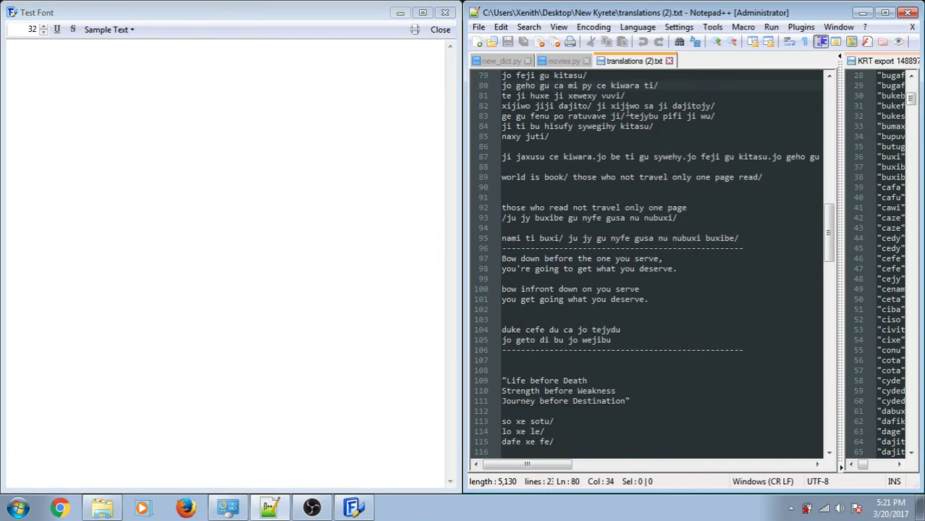
pyautogui.moveTo(728, 109); pyautogui.dragTo(728, 99)
pyautogui.click(266, 162)
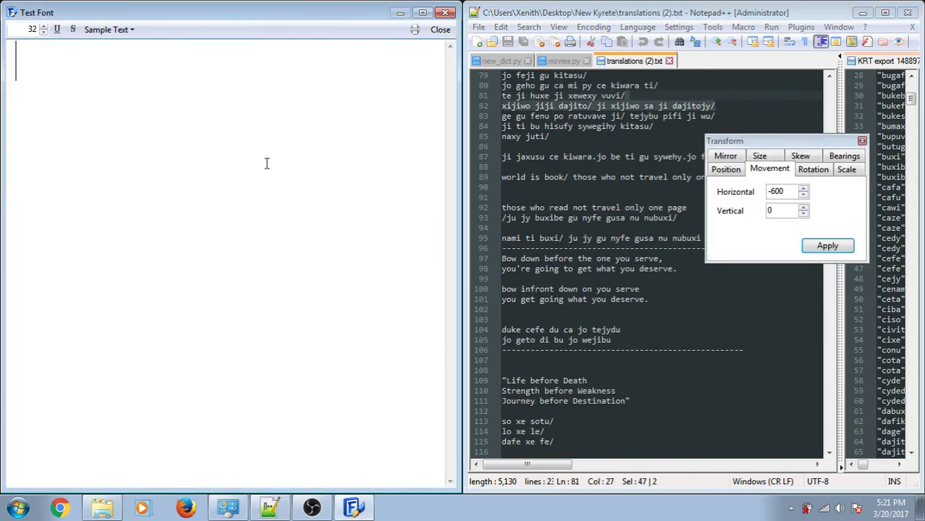
# Try narrowing the period glyph's width to about 300 units and test the mark in front of another glyph.
pyautogui.click(440, 29)
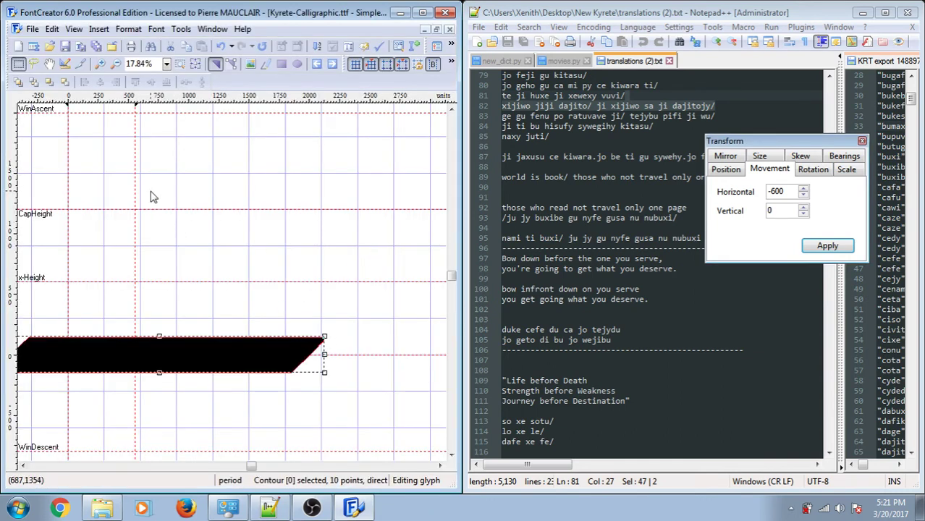
pyautogui.moveTo(135, 157); pyautogui.dragTo(103, 181)
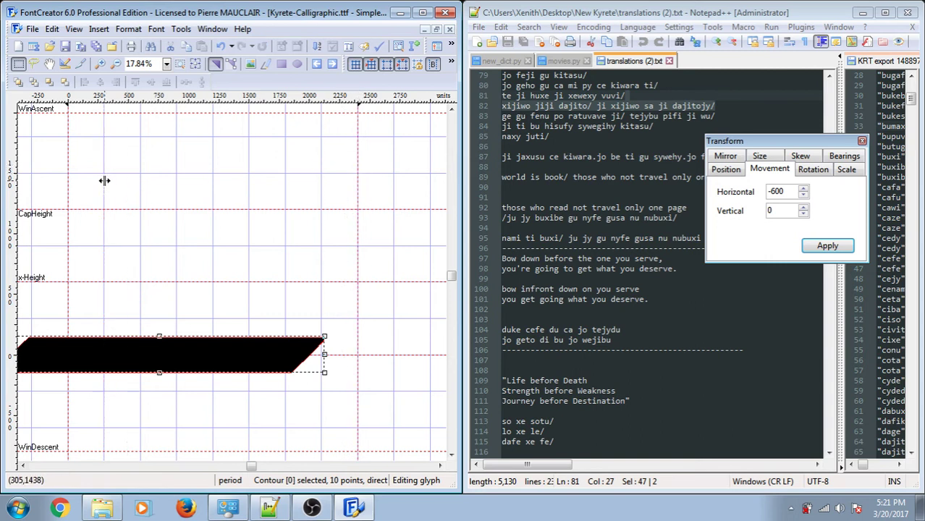
pyautogui.click(156, 29)
pyautogui.click(161, 45)
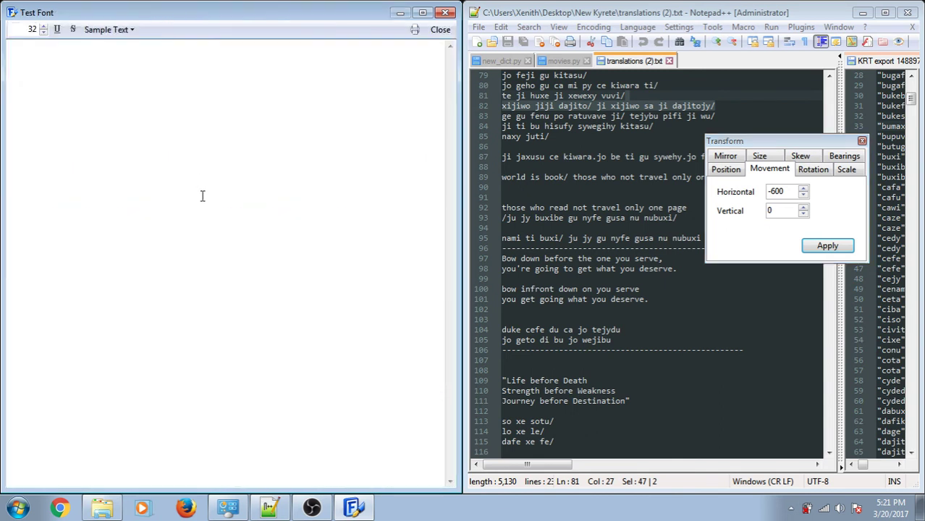
pyautogui.write('aa')
pyautogui.press('BackSpace')
pyautogui.write('u')
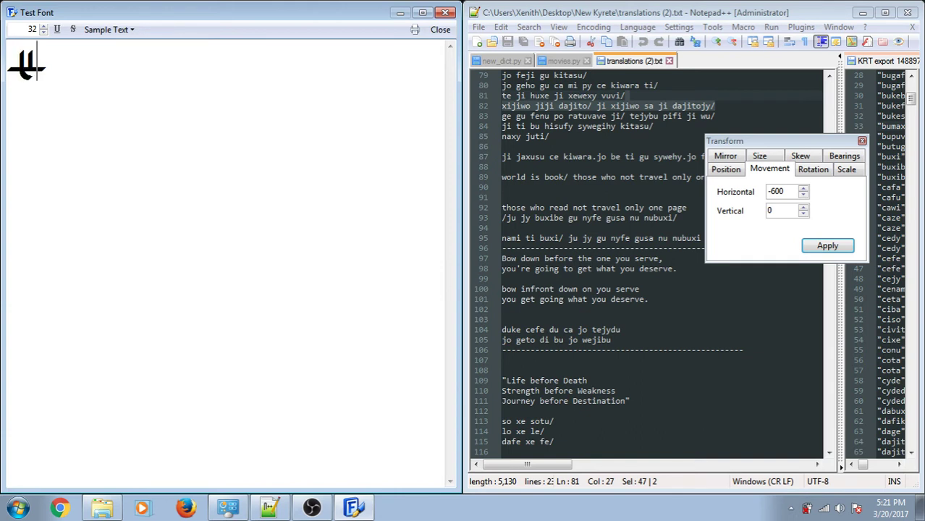
# Widen the period glyph past its stroke's right end, to about 2400 units, and check its spacing in Test Font.
pyautogui.click(440, 29)
pyautogui.moveTo(103, 191); pyautogui.dragTo(351, 222)
pyautogui.click(155, 31)
pyautogui.click(169, 47)
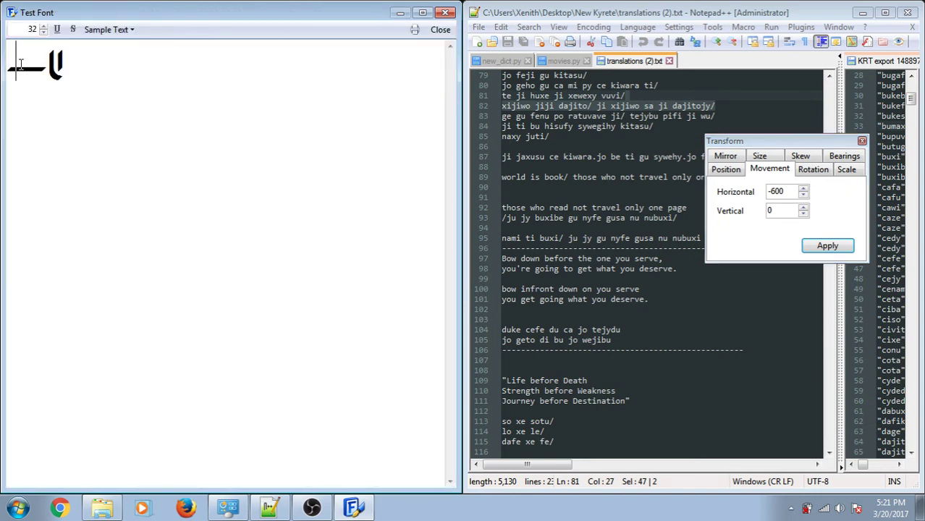
pyautogui.moveTo(21, 64); pyautogui.dragTo(39, 58)
pyautogui.click(130, 64)
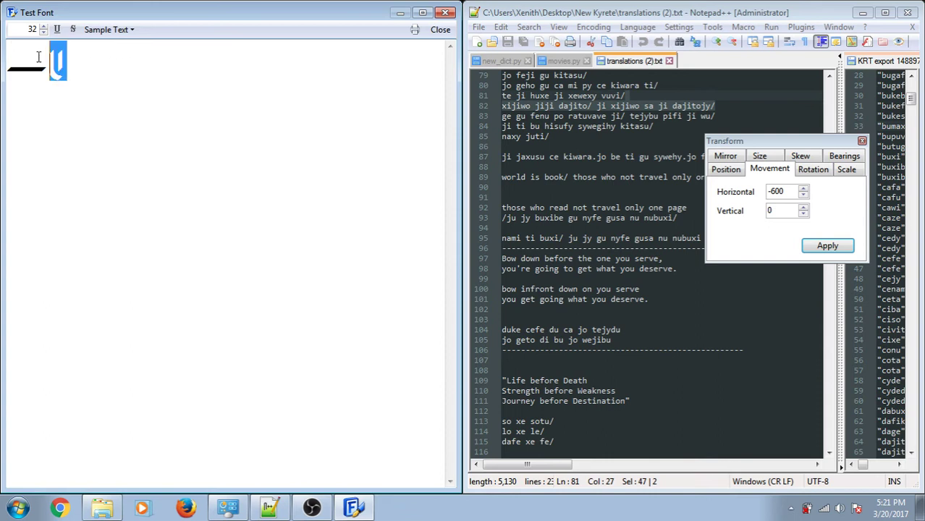
# Replace all the text in the Test Font window with "ji".
pyautogui.click(167, 64)
pyautogui.hotkey('ctrl', 'a')
pyautogui.press('Delete')
pyautogui.write('ji')
pyautogui.click(726, 105)
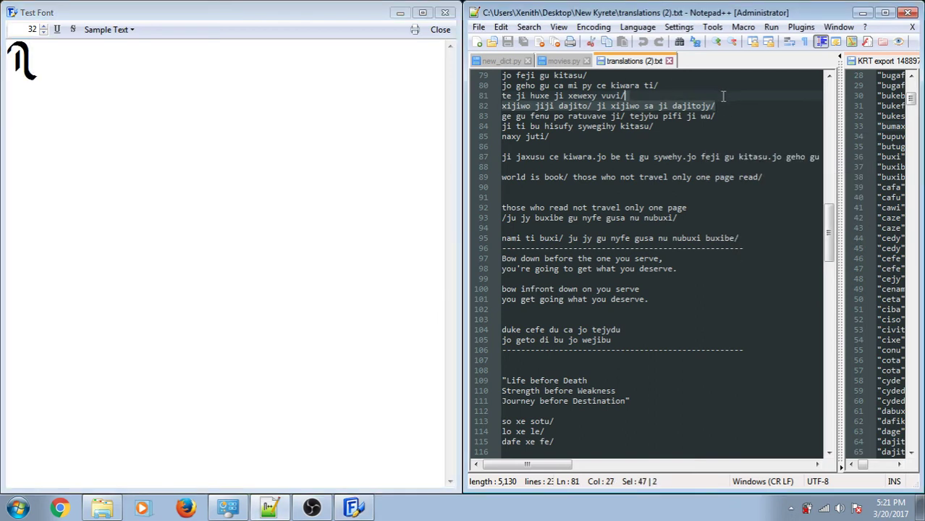
pyautogui.click(84, 69)
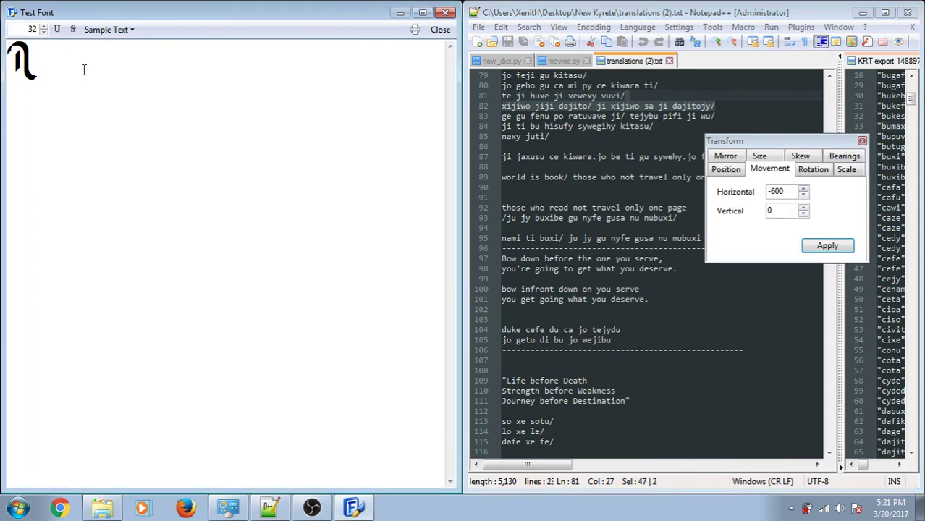
# Try out the glyphs for i, j and other letters in the test text, erasing them after each attempt.
pyautogui.press('BackSpace')
pyautogui.write('ai')
pyautogui.press('BackSpace')
pyautogui.write('i')
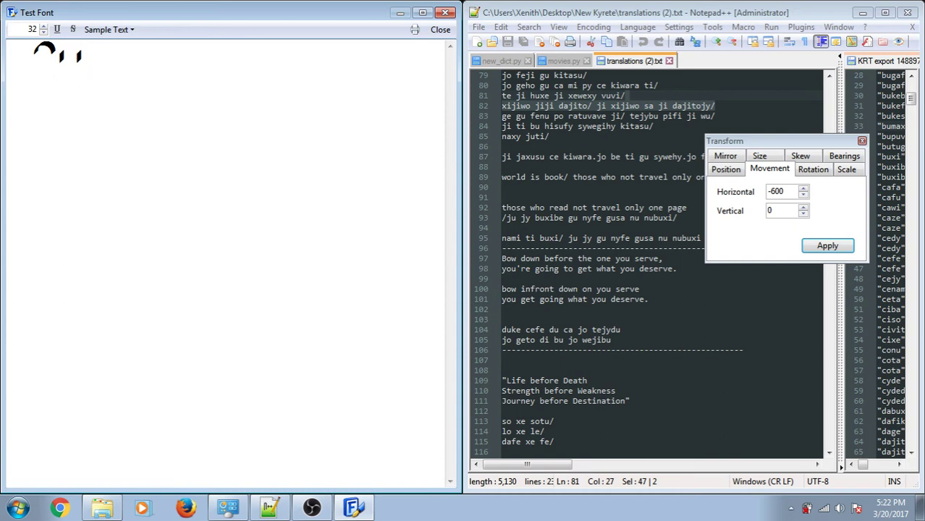
pyautogui.press('BackSpace')
pyautogui.write('i')
pyautogui.press('BackSpace')
pyautogui.write('i')
pyautogui.press('BackSpace')
pyautogui.write('i')
pyautogui.press('BackSpace')
pyautogui.write('i')
pyautogui.press('BackSpace')
pyautogui.press('BackSpace')
pyautogui.press('BackSpace')
pyautogui.press('BackSpace')
pyautogui.press('BackSpace')
pyautogui.press('BackSpace')
pyautogui.write('i')
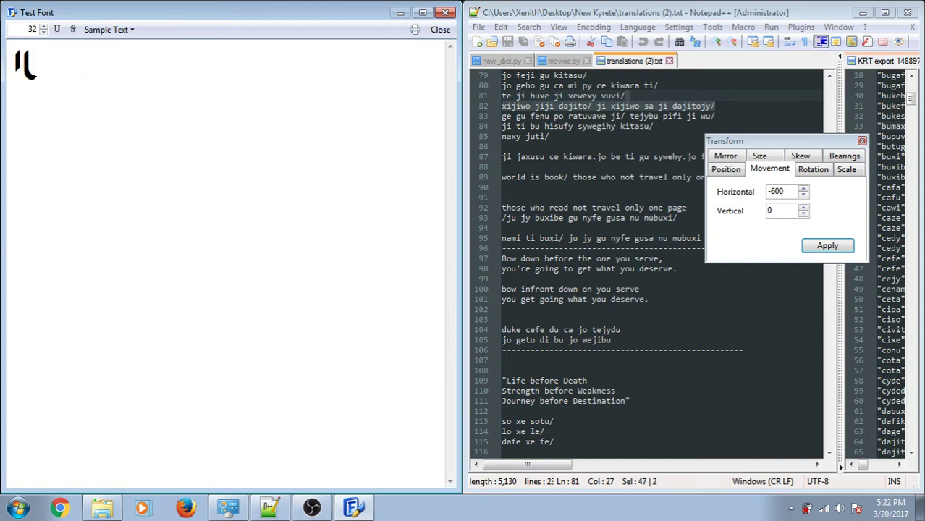
pyautogui.write('j')
pyautogui.press('BackSpace')
pyautogui.press('BackSpace')
pyautogui.press('BackSpace')
# Enter the first clause of line 82, "xijiwo jiji dajito/", as test text, correcting wrong glyphs and adding the closing mark.
pyautogui.write('iljiij')
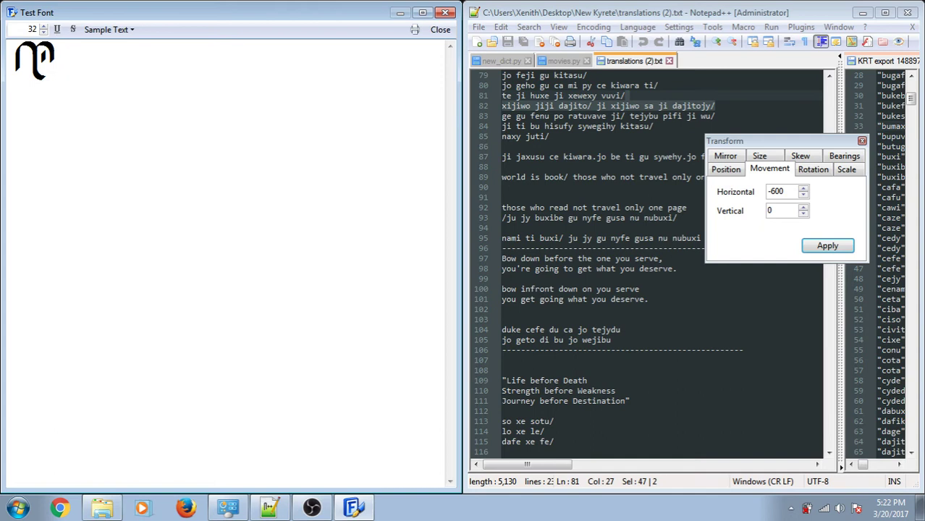
pyautogui.press('BackSpace')
pyautogui.press('BackSpace')
pyautogui.press('BackSpace')
pyautogui.write('ikjlij')
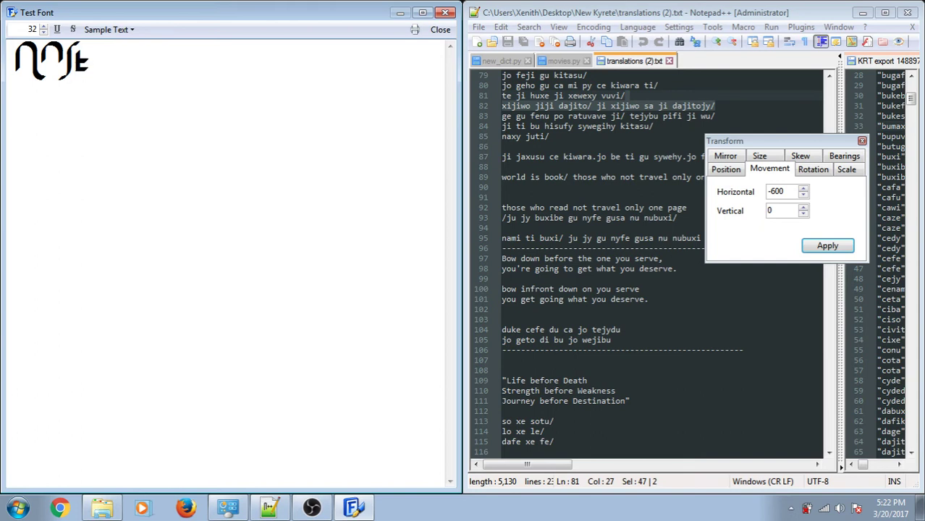
pyautogui.write('i')
pyautogui.press('BackSpace')
pyautogui.write('iaa')
pyautogui.press('BackSpace')
pyautogui.write('o')
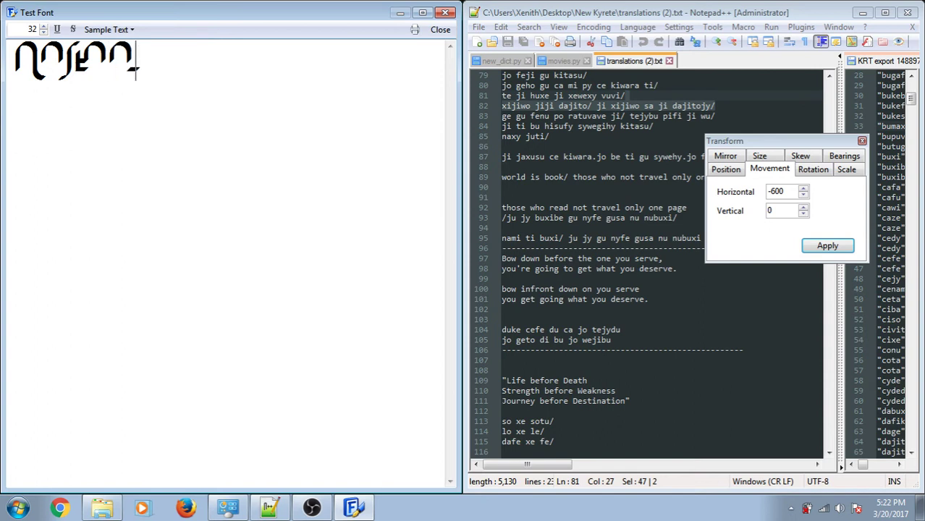
pyautogui.write('y')
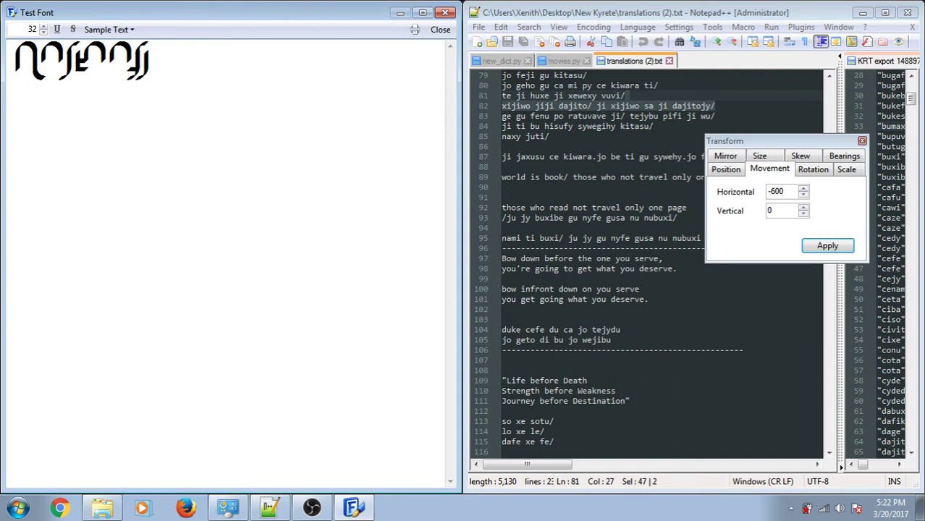
pyautogui.write('ou')
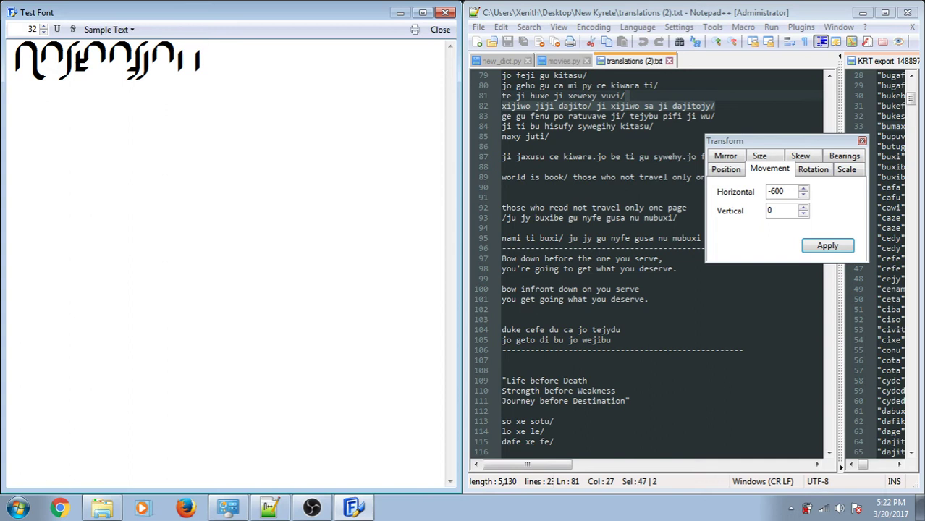
pyautogui.press('BackSpace')
pyautogui.write('ie/')
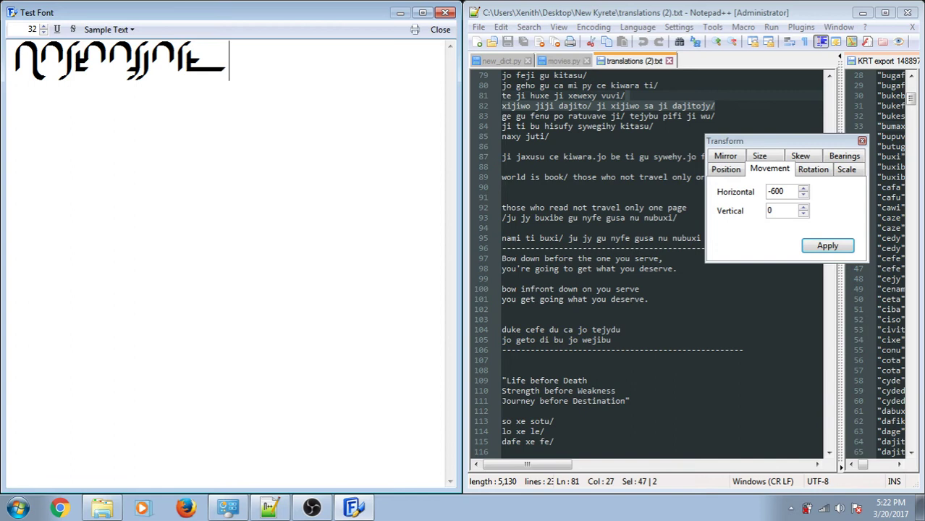
# Locate the slash between the clauses of line 82 and begin entering the second clause after it in the test text.
pyautogui.click(591, 104)
pyautogui.moveTo(596, 106); pyautogui.dragTo(587, 103)
pyautogui.click(351, 89)
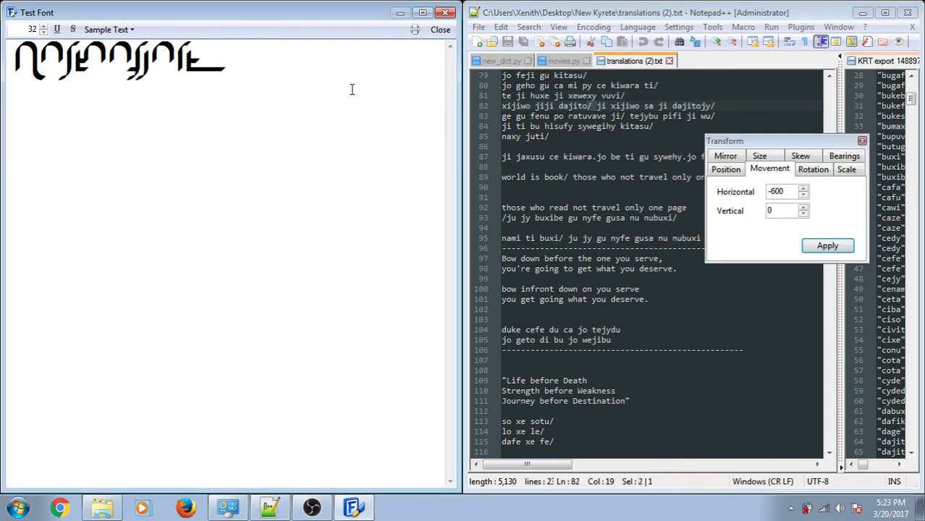
pyautogui.write('xiji')
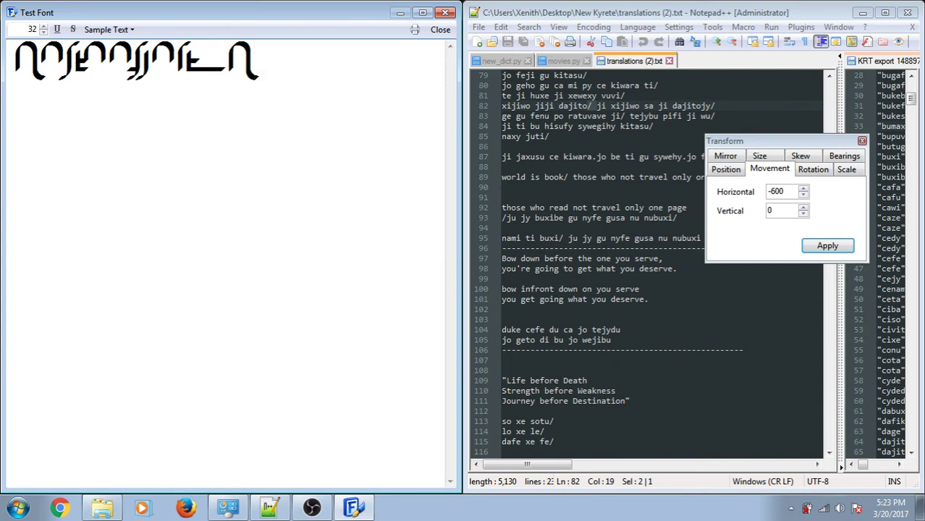
pyautogui.write('tojy')
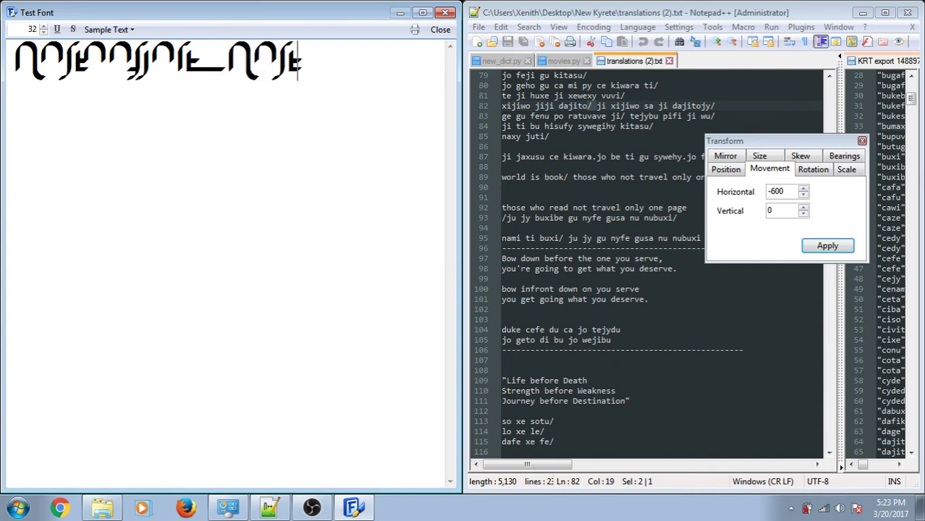
pyautogui.press('BackSpace')
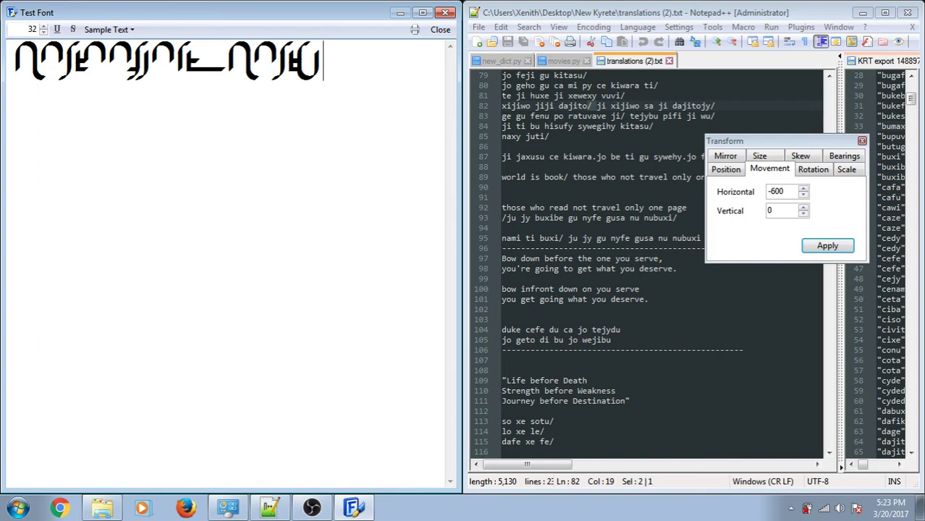
pyautogui.write('ijiwo')
pyautogui.press('BackSpace')
pyautogui.write('u')
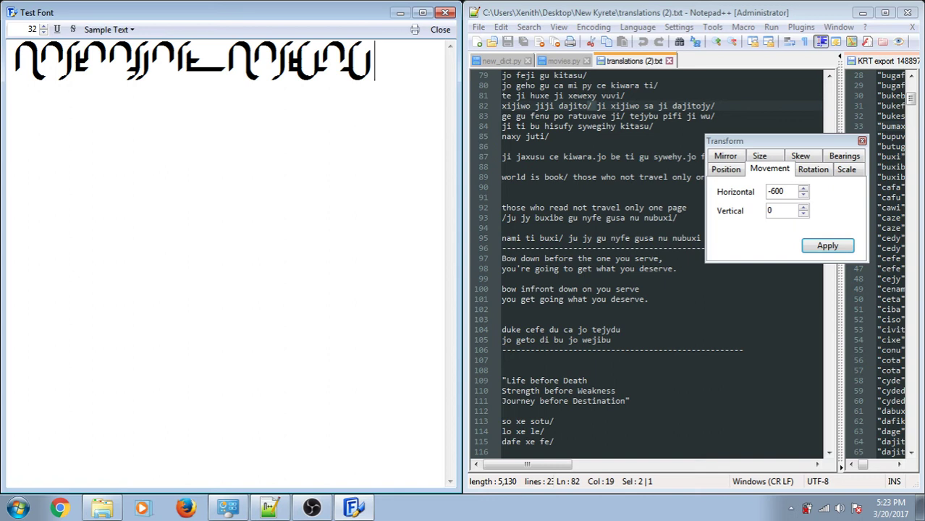
# Finish the second clause with its closing mark and widen the Test Font window to fit the text on one line.
pyautogui.write('ati')
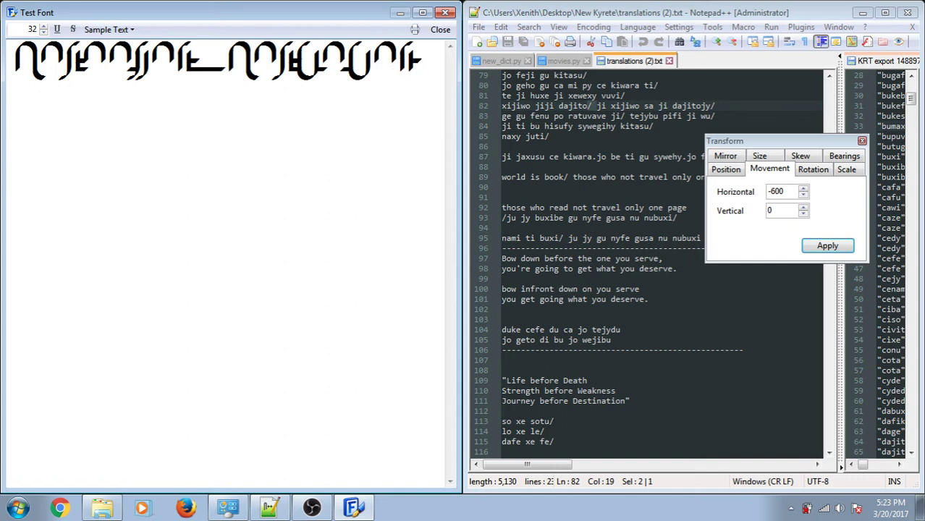
pyautogui.write('to')
pyautogui.press('BackSpace')
pyautogui.press('BackSpace')
pyautogui.write('/o')
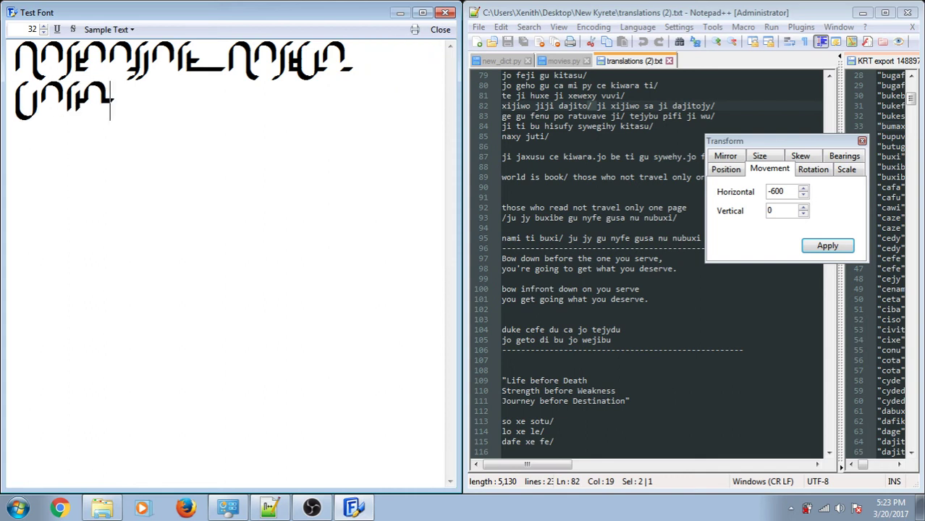
pyautogui.press('BackSpace')
pyautogui.moveTo(458, 71); pyautogui.dragTo(688, 76)
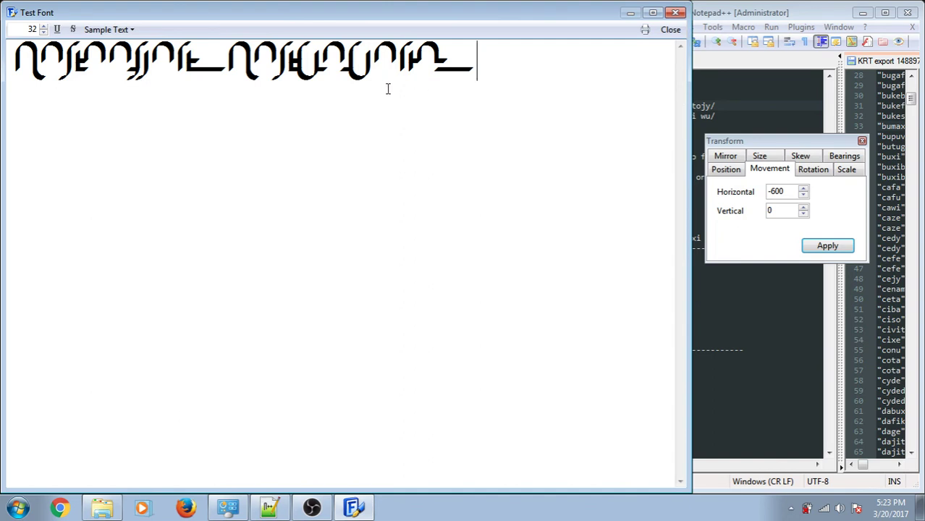
# Try out a quotation mark and "na" after the finished test sentence, erasing each attempt.
pyautogui.moveTo(469, 74); pyautogui.dragTo(150, 87)
pyautogui.click(19, 66)
pyautogui.click(544, 54)
pyautogui.write('"')
pyautogui.press('BackSpace')
pyautogui.write('na')
pyautogui.press('BackSpace')
pyautogui.press('BackSpace')
pyautogui.write('"')
pyautogui.press('BackSpace')
# Erase the hand-entered sentence so the test text area is empty.
pyautogui.press('BackSpace')
pyautogui.press('BackSpace')
pyautogui.press('BackSpace')
pyautogui.press('BackSpace')
pyautogui.press('BackSpace')
pyautogui.press('BackSpace')
pyautogui.press('BackSpace')
pyautogui.press('BackSpace')
pyautogui.press('BackSpace')
pyautogui.press('BackSpace')
pyautogui.press('BackSpace')
pyautogui.press('BackSpace')
pyautogui.press('BackSpace')
pyautogui.press('BackSpace')
pyautogui.press('BackSpace')
pyautogui.press('BackSpace')
pyautogui.press('BackSpace')
pyautogui.press('BackSpace')
pyautogui.press('BackSpace')
pyautogui.press('BackSpace')
pyautogui.press('BackSpace')
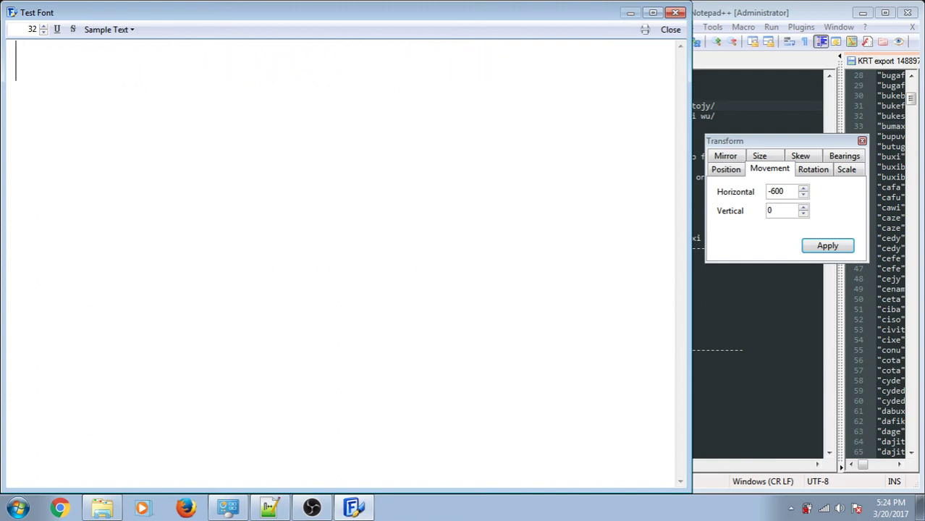
# Copy line 82, "xijiwo jiji dajito/ ji xijiwo sa ji dajitojy/", from the Notepad++ translations file and paste it into the Test Font window.
pyautogui.click(836, 14)
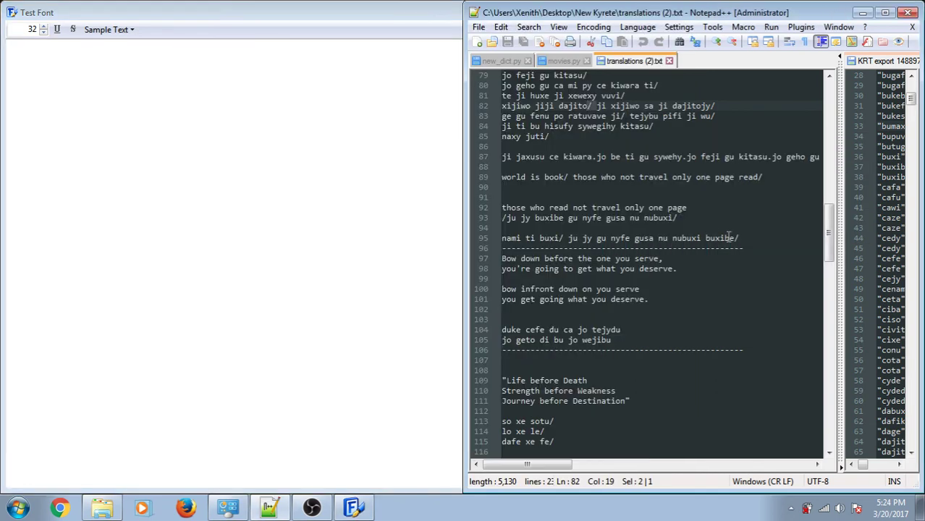
pyautogui.click(706, 227)
pyautogui.moveTo(746, 240); pyautogui.dragTo(501, 239)
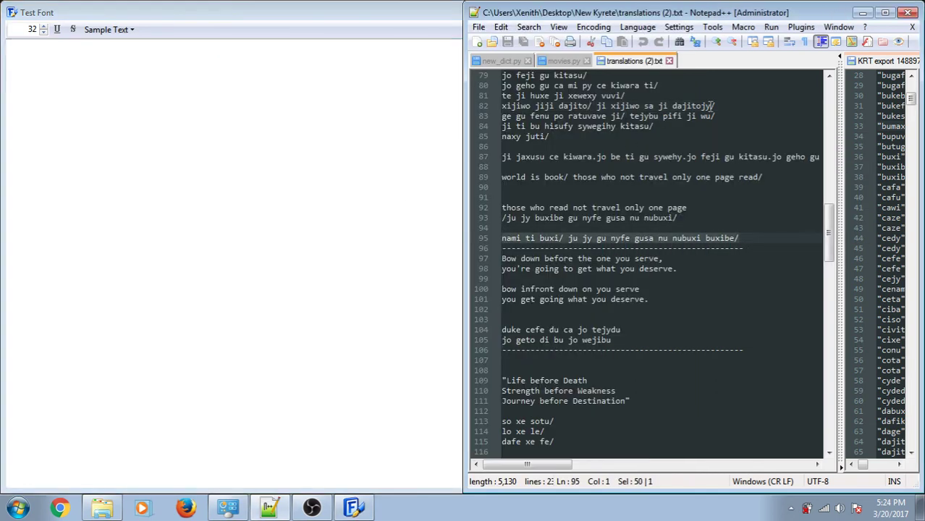
pyautogui.moveTo(716, 105); pyautogui.dragTo(495, 108)
pyautogui.hotkey('ctrl', 'c')
pyautogui.click(176, 118)
pyautogui.hotkey('ctrl', 'v')
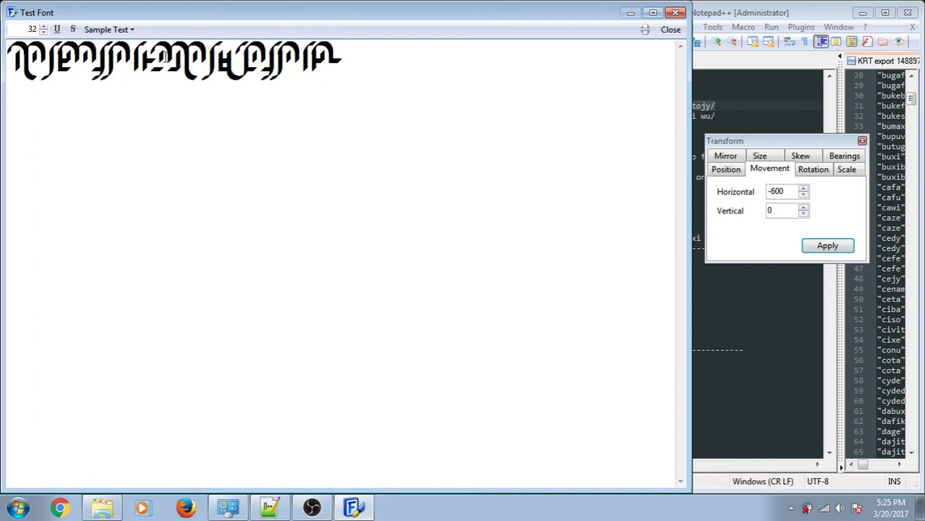
# Examine how the glyphs join in the first words of the pasted sentence.
pyautogui.moveTo(16, 64); pyautogui.dragTo(84, 61)
pyautogui.click(63, 64)
pyautogui.click(87, 60)
pyautogui.click(108, 61)
pyautogui.moveTo(118, 58); pyautogui.dragTo(135, 61)
pyautogui.click(125, 52)
pyautogui.click(107, 58)
# Try out the vowel glyphs i, u, o and a after the pasted sentence, erasing each attempt.
pyautogui.click(379, 59)
pyautogui.write('i')
pyautogui.press('BackSpace')
pyautogui.write('u')
pyautogui.press('BackSpace')
pyautogui.write('o')
pyautogui.press('BackSpace')
pyautogui.write('u')
pyautogui.press('BackSpace')
pyautogui.write('i')
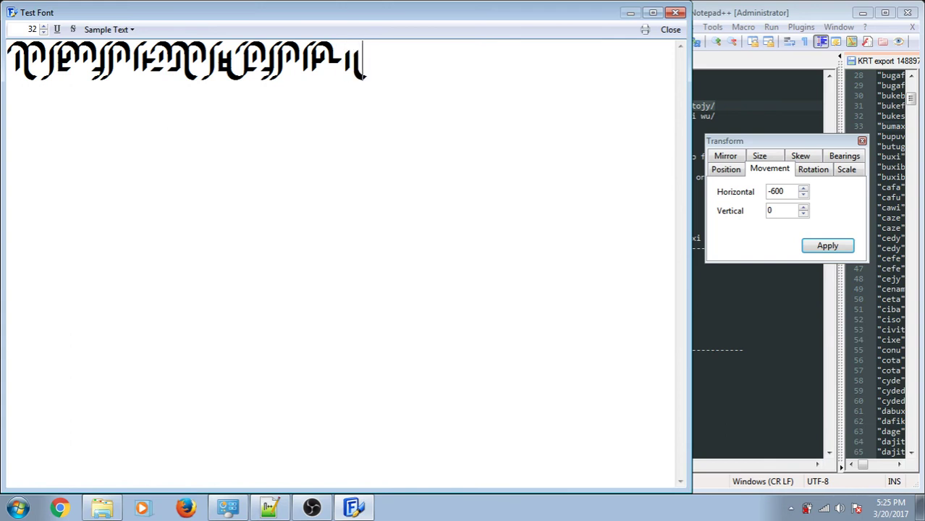
pyautogui.write('a')
pyautogui.press('BackSpace')
pyautogui.press('BackSpace')
pyautogui.press('BackSpace')
# Try out w, t and h among further vowel glyphs after the pasted sentence, erasing each attempt.
pyautogui.write('iw')
pyautogui.press('BackSpace')
pyautogui.write('o')
pyautogui.press('BackSpace')
pyautogui.write('u')
pyautogui.press('BackSpace')
pyautogui.write('a')
pyautogui.press('BackSpace')
pyautogui.write('e')
pyautogui.press('BackSpace')
pyautogui.press('BackSpace')
pyautogui.write('i')
pyautogui.press('BackSpace')
pyautogui.write('t')
pyautogui.press('BackSpace')
pyautogui.write('u')
pyautogui.press('BackSpace')
pyautogui.write('h')
pyautogui.press('BackSpace')
# Enter "ja" after the pasted sentence and compare its joined form with the arched glyph inside the sentence.
pyautogui.write('j')
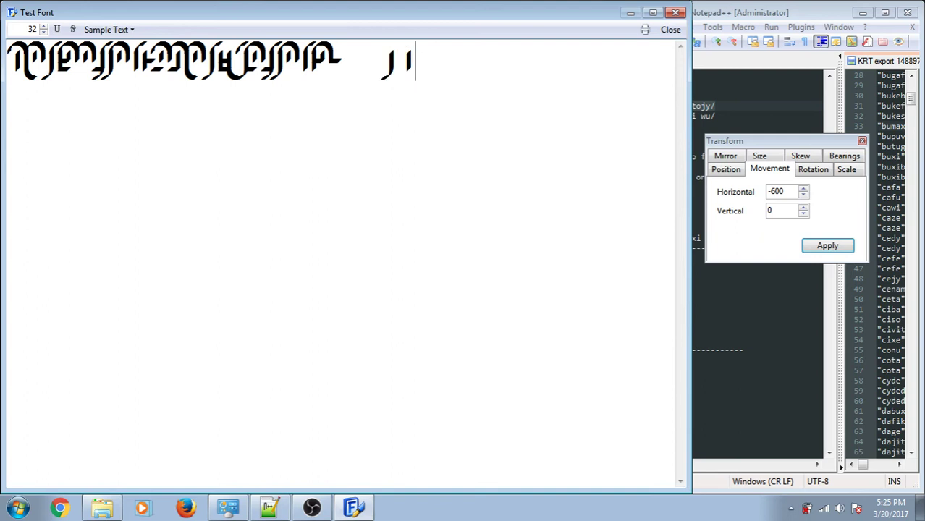
pyautogui.write('a')
pyautogui.click(124, 56)
pyautogui.moveTo(124, 57); pyautogui.dragTo(129, 56)
pyautogui.click(123, 58)
pyautogui.moveTo(413, 60); pyautogui.dragTo(381, 58)
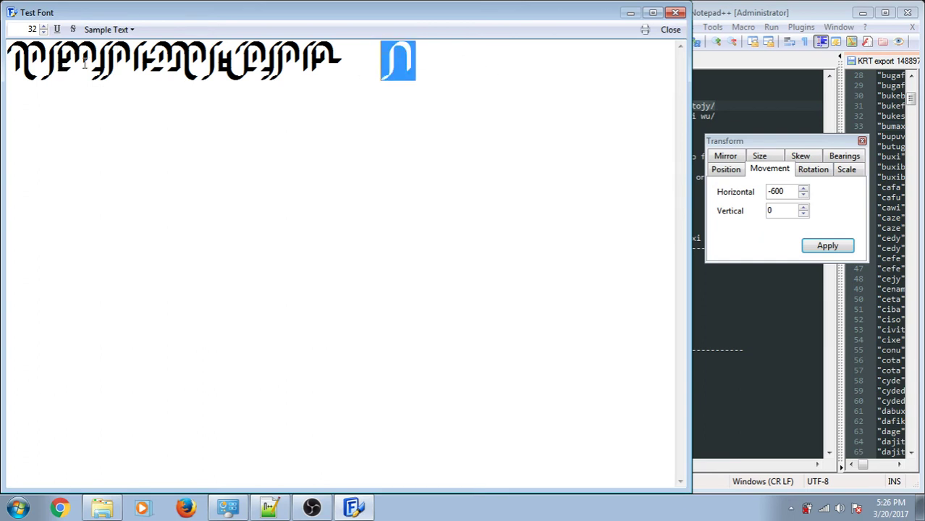
pyautogui.moveTo(119, 51); pyautogui.dragTo(103, 51)
pyautogui.click(135, 56)
pyautogui.click(126, 56)
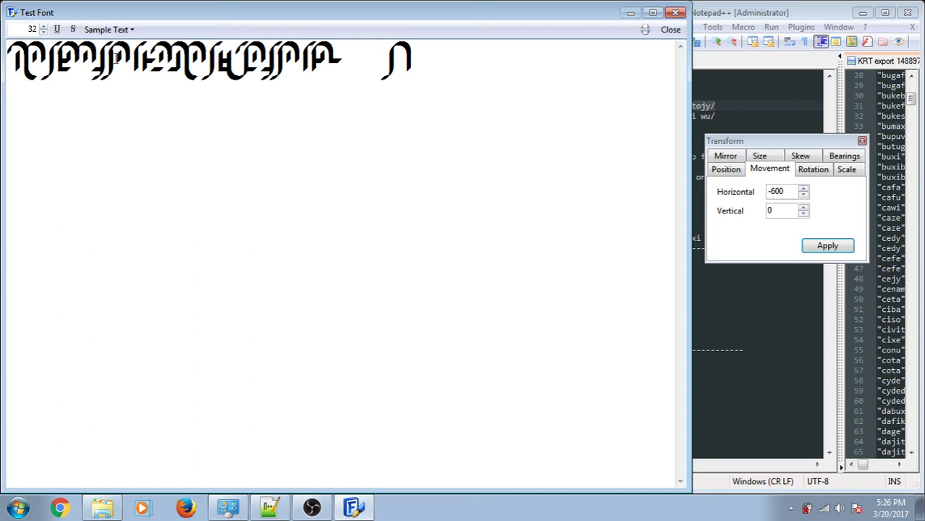
pyautogui.hotkey('shift', 'Right')
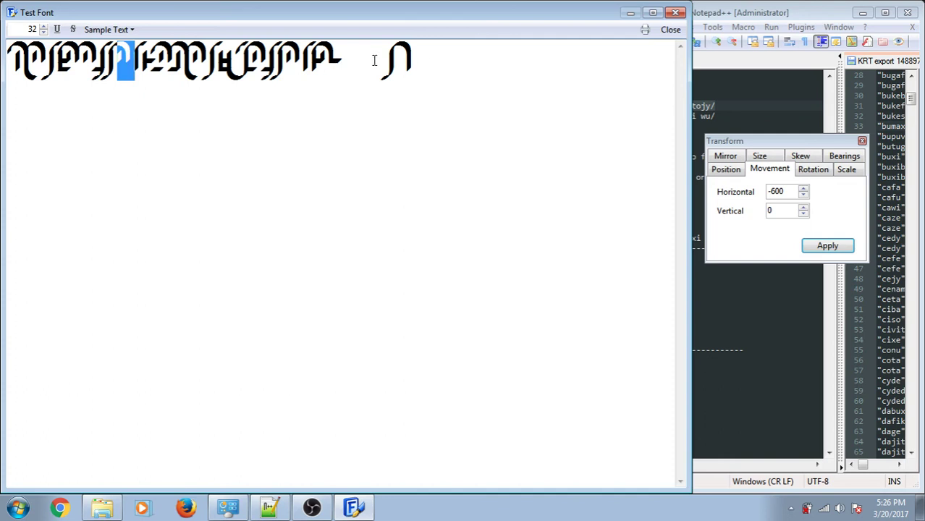
pyautogui.click(427, 67)
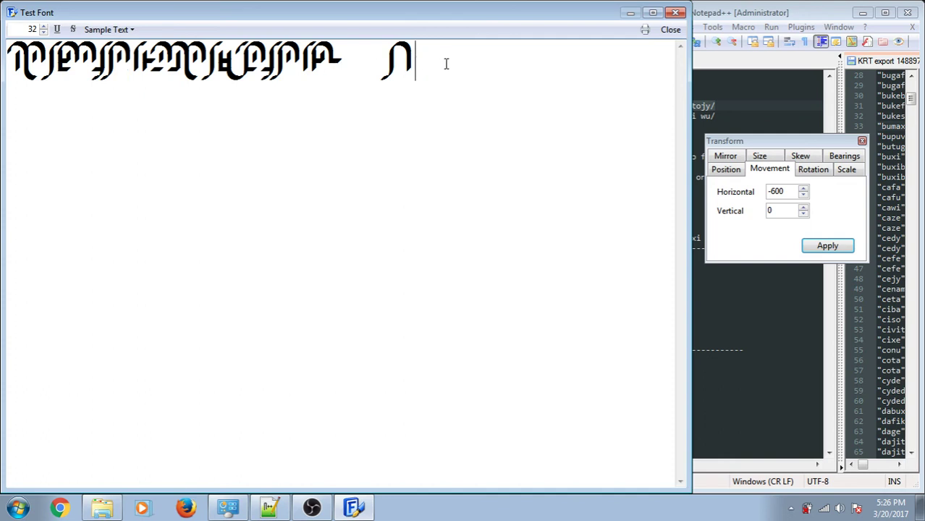
# Erase the added glyphs and the whole pasted sentence from the test text.
pyautogui.write('a')
pyautogui.press('BackSpace')
pyautogui.press('BackSpace')
pyautogui.press('BackSpace')
pyautogui.press('BackSpace')
pyautogui.press('BackSpace')
pyautogui.press('BackSpace')
pyautogui.press('BackSpace')
pyautogui.press('BackSpace')
pyautogui.press('BackSpace')
pyautogui.press('BackSpace')
pyautogui.press('BackSpace')
pyautogui.press('BackSpace')
pyautogui.press('BackSpace')
pyautogui.press('BackSpace')
pyautogui.press('BackSpace')
pyautogui.press('BackSpace')
pyautogui.press('BackSpace')
pyautogui.press('BackSpace')
pyautogui.press('BackSpace')
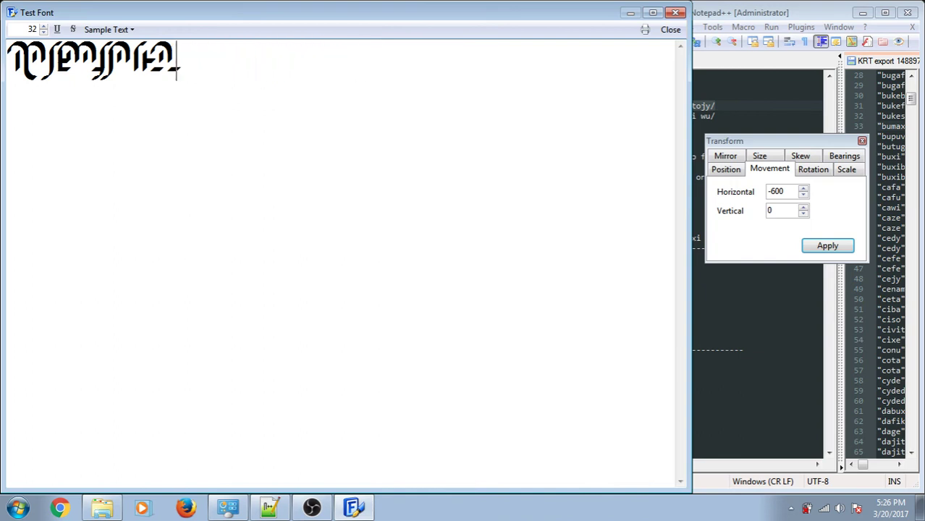
pyautogui.press('BackSpace')
pyautogui.press('BackSpace')
pyautogui.press('BackSpace')
pyautogui.press('BackSpace')
pyautogui.press('BackSpace')
pyautogui.press('BackSpace')
pyautogui.press('BackSpace')
pyautogui.press('BackSpace')
pyautogui.press('BackSpace')
pyautogui.press('BackSpace')
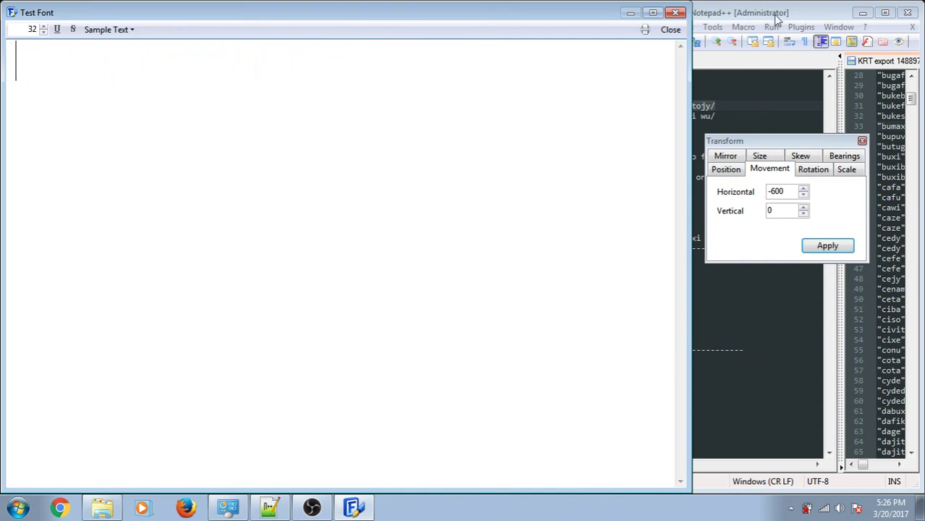
# Copy line 95, "nami ti buxi/ ju jy gu nyfe gusa nu nubuxi buxibe/", from the translations file and paste it as test text.
pyautogui.click(787, 16)
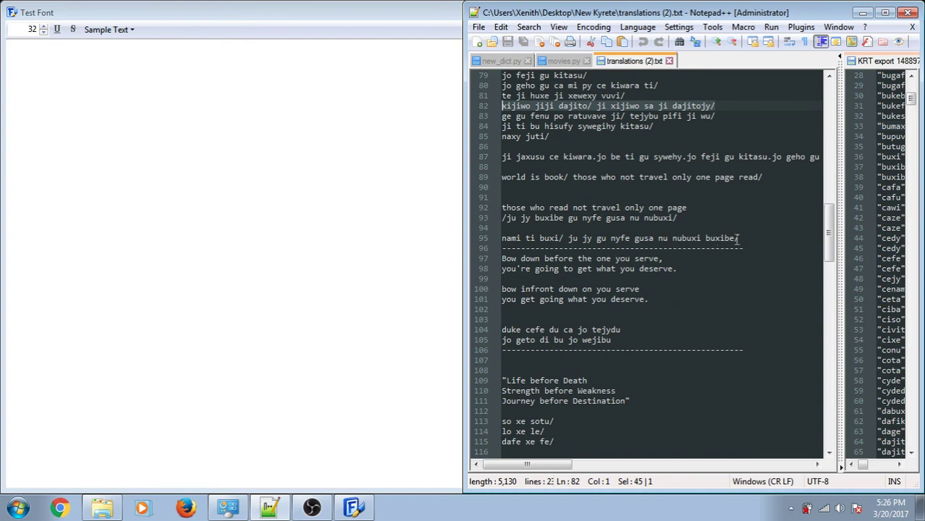
pyautogui.moveTo(742, 239); pyautogui.dragTo(478, 239)
pyautogui.hotkey('ctrl', 'c')
pyautogui.click(296, 208)
pyautogui.hotkey('ctrl', 'v')
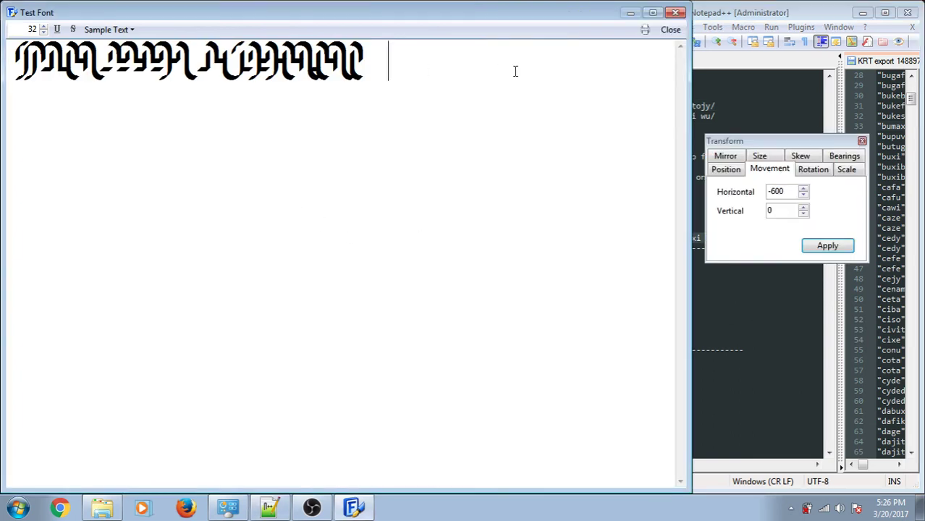
# Highlight the y of "jy" and the i of "nami" in line 95 to compare these vowels.
pyautogui.click(745, 11)
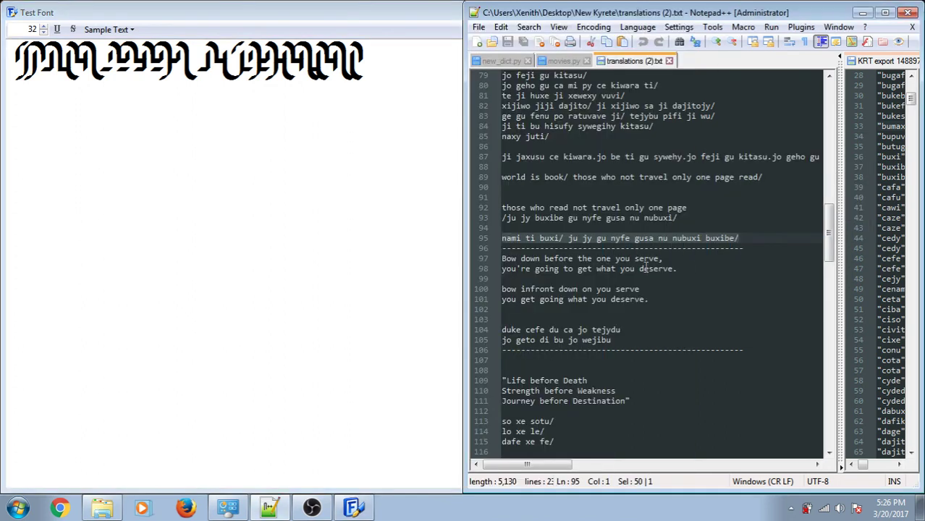
pyautogui.click(590, 238)
pyautogui.moveTo(591, 238); pyautogui.dragTo(586, 237)
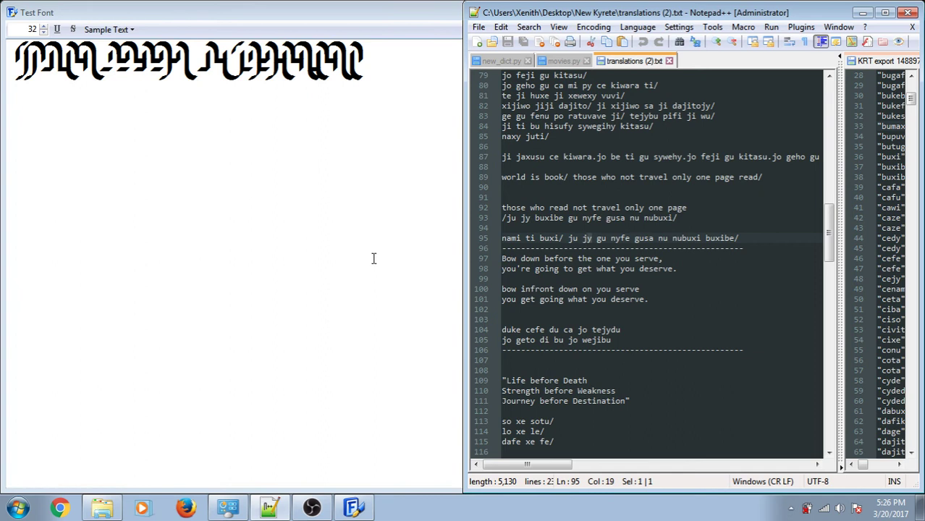
pyautogui.moveTo(521, 237); pyautogui.dragTo(511, 238)
pyautogui.click(515, 239)
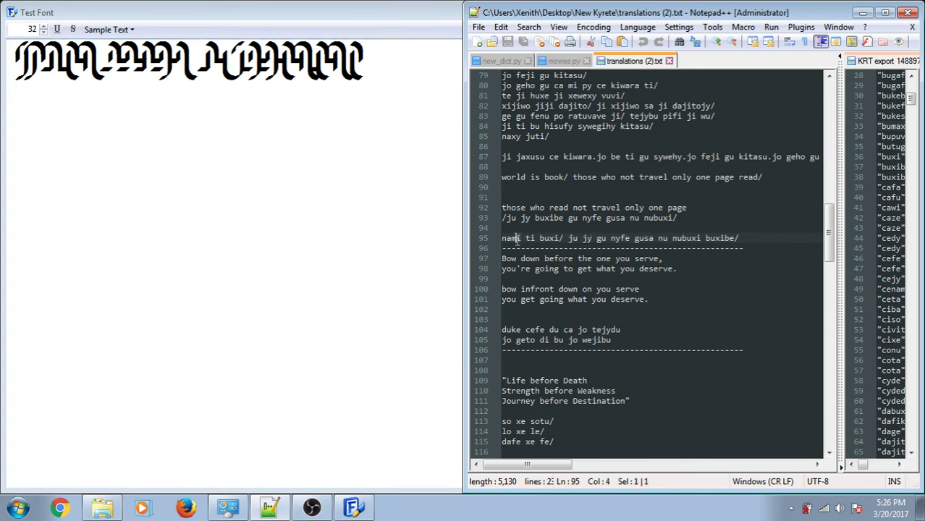
# Clear the pasted line 95 from the Test Font window.
pyautogui.click(389, 189)
pyautogui.hotkey('ctrl', 'a')
pyautogui.press('BackSpace')
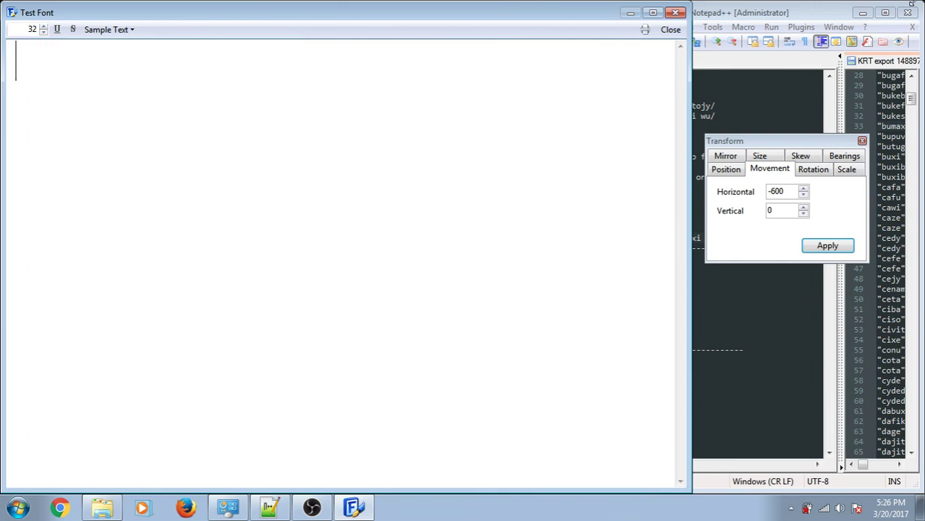
# Try out the glyph pairs "mi" and "my" in the test text, erasing each attempt.
pyautogui.write('mi')
pyautogui.press('BackSpace')
pyautogui.press('BackSpace')
pyautogui.write('my')
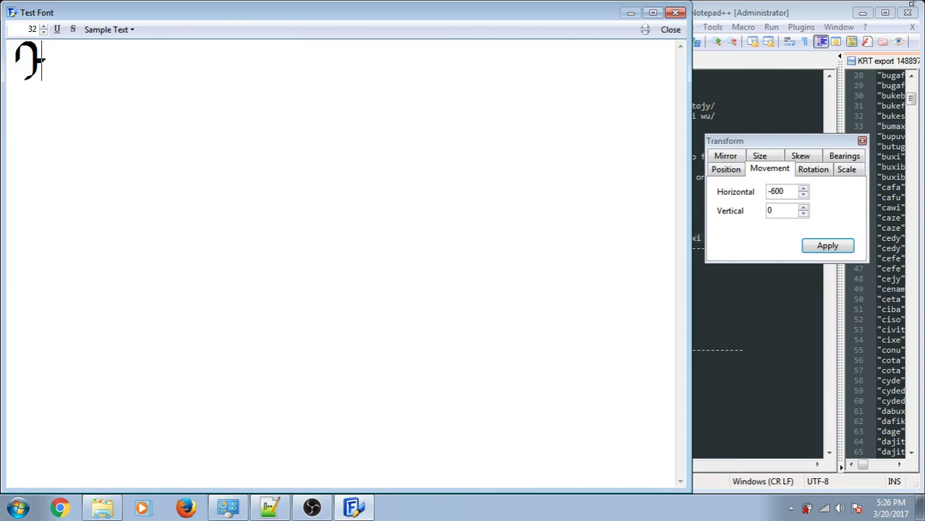
pyautogui.press('BackSpace')
pyautogui.press('BackSpace')
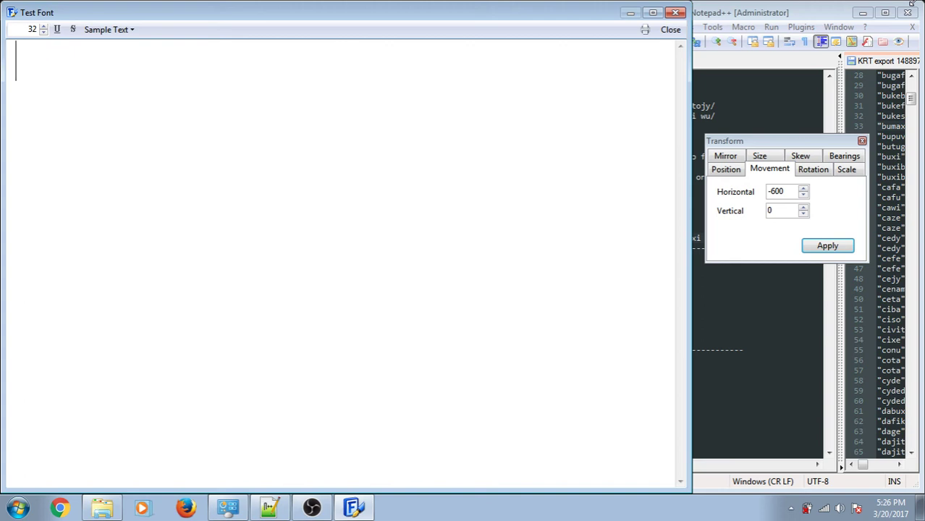
# Try out the lowercase u and uppercase U glyphs, including a double "UU", erasing each attempt.
pyautogui.write('u')
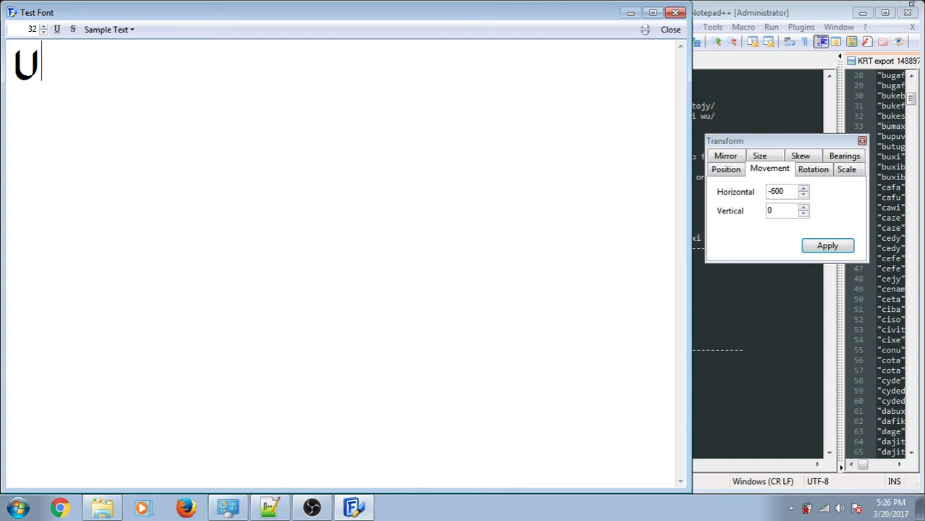
pyautogui.press('BackSpace')
pyautogui.write('U')
pyautogui.press('BackSpace')
pyautogui.write('U')
pyautogui.press('BackSpace')
pyautogui.write('UU')
pyautogui.press('BackSpace')
pyautogui.press('BackSpace')
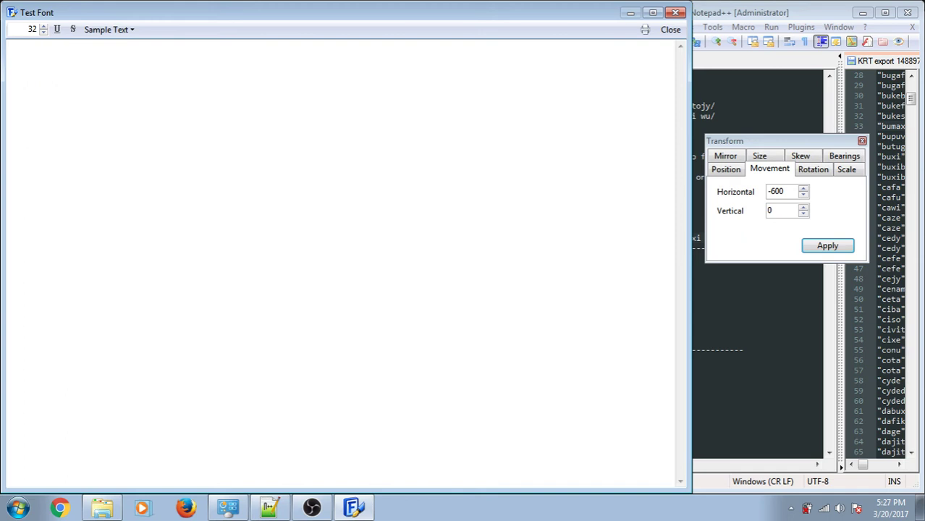
# Close the Test Font window and the Kyrete-Calligraphic.ttf project, and quit FontCreator.
pyautogui.click(675, 12)
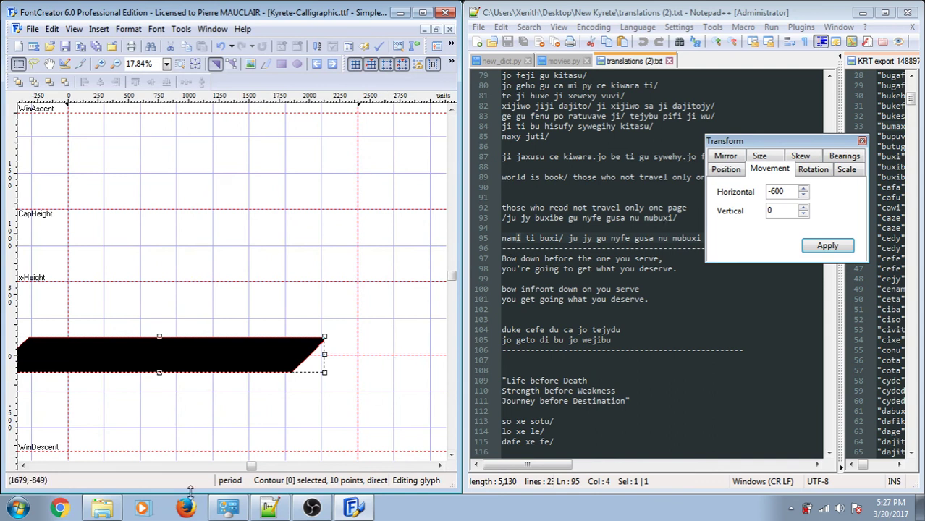
pyautogui.click(241, 511)
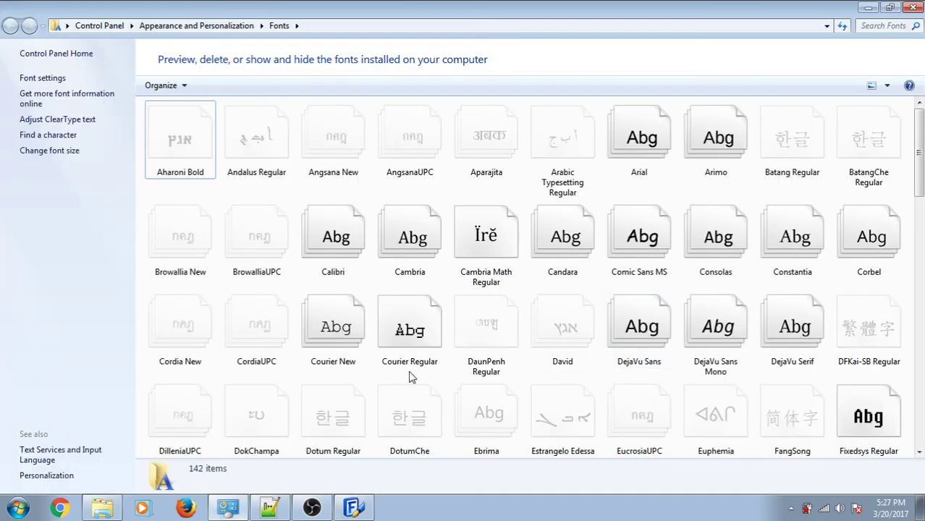
pyautogui.click(354, 508)
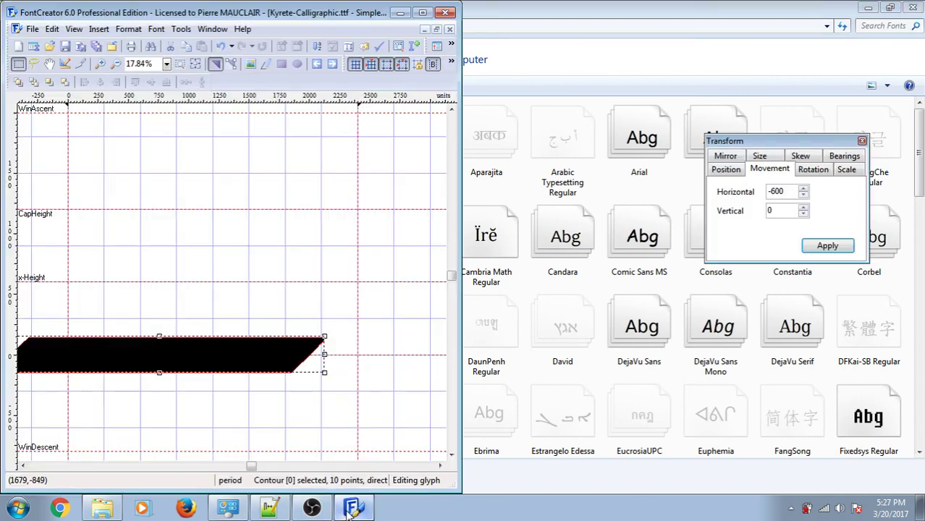
pyautogui.click(450, 29)
pyautogui.click(447, 13)
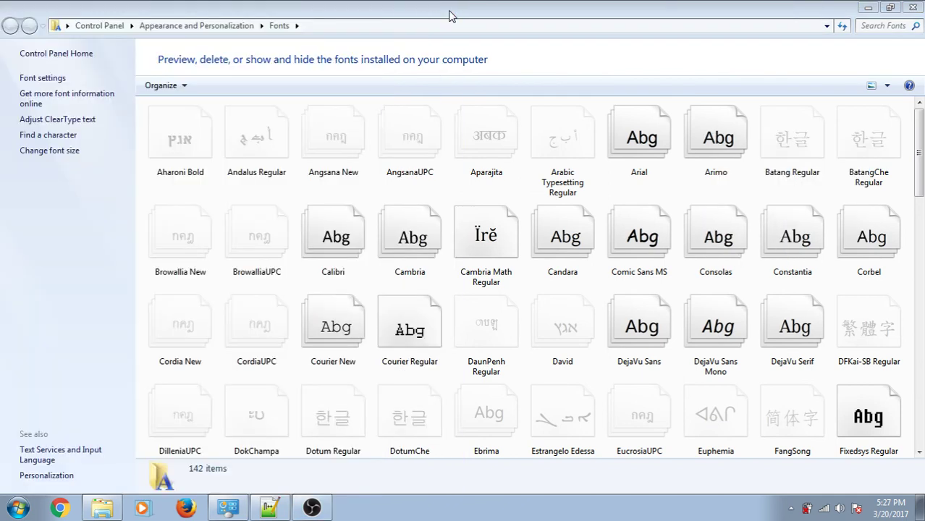
# Install Kyrete-Calligraphic.ttf from the kyrete-calligraphic folder into the Windows Fonts folder.
pyautogui.click(103, 512)
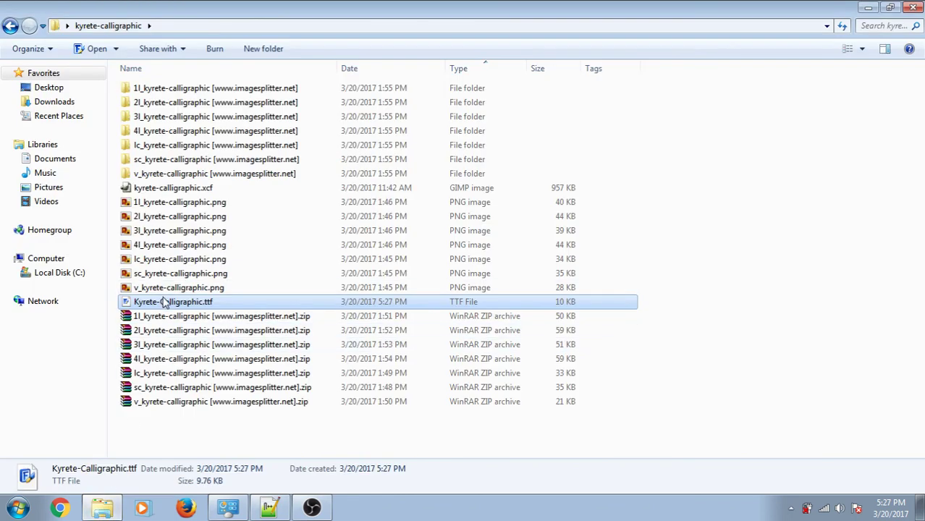
pyautogui.click(238, 509)
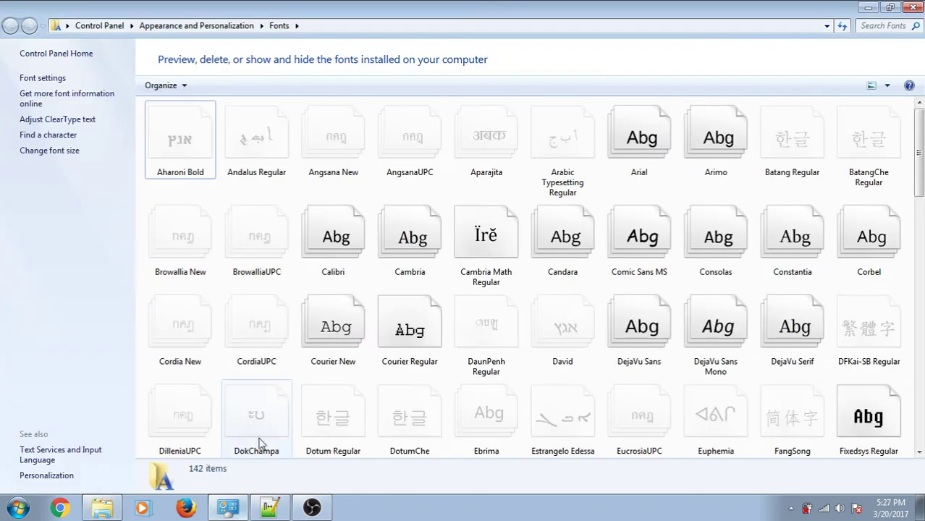
pyautogui.moveTo(148, 407); pyautogui.dragTo(138, 397)
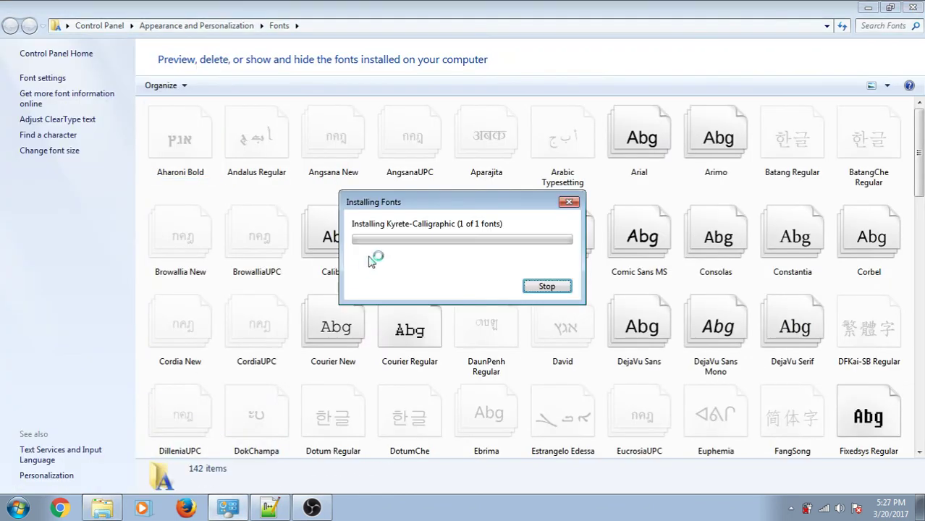
# Launch OpenOffice Writer from the OpenOffice 4.1.3 program group.
pyautogui.click(18, 508)
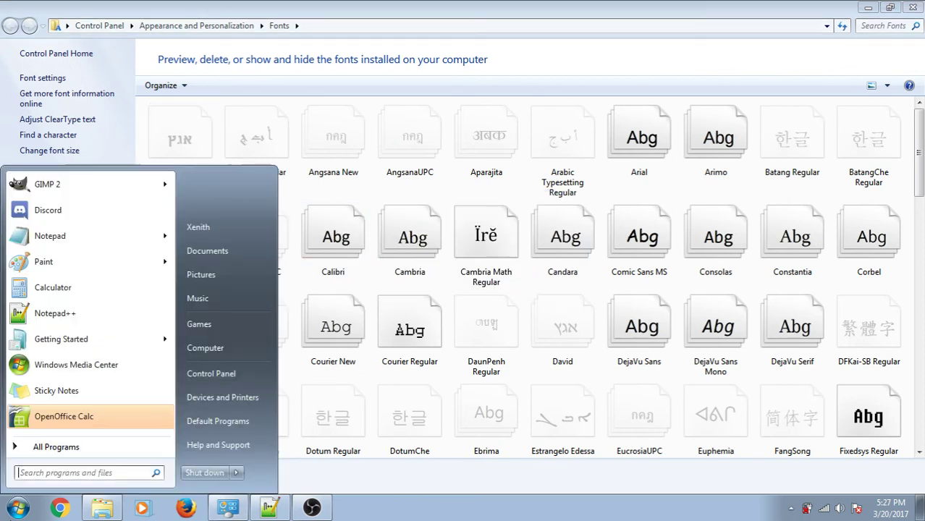
pyautogui.click(44, 445)
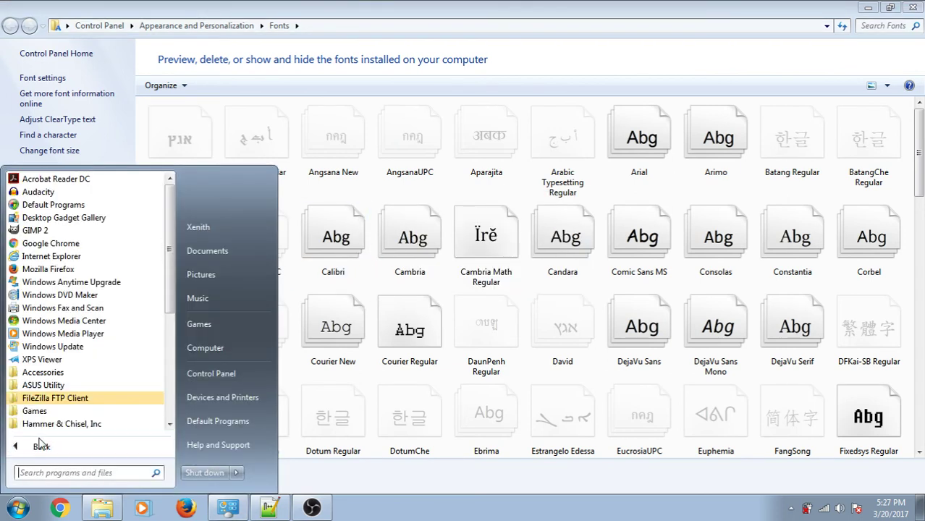
pyautogui.scroll(-5, 44, 435)
pyautogui.click(51, 359)
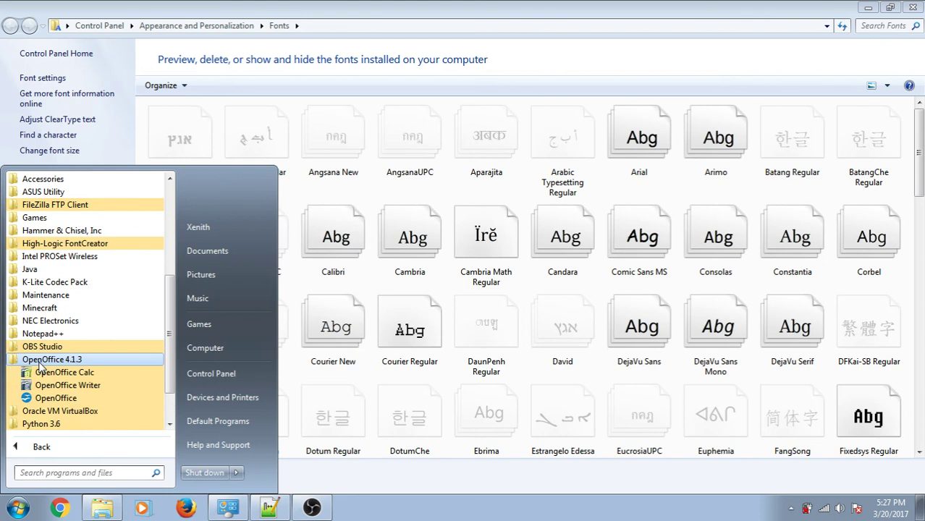
pyautogui.click(43, 386)
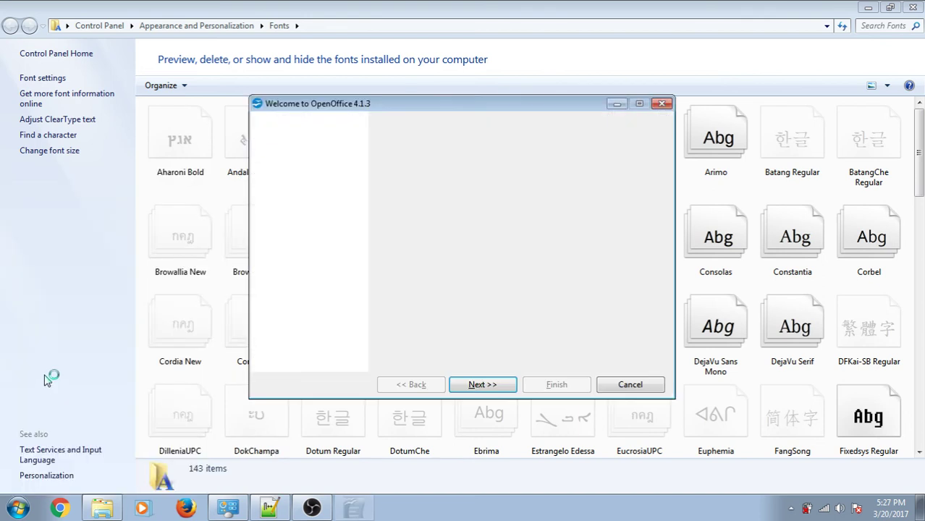
# Complete the OpenOffice 4.1.3 welcome wizard with the user name fields left blank, and maximize the Writer window.
pyautogui.click(481, 383)
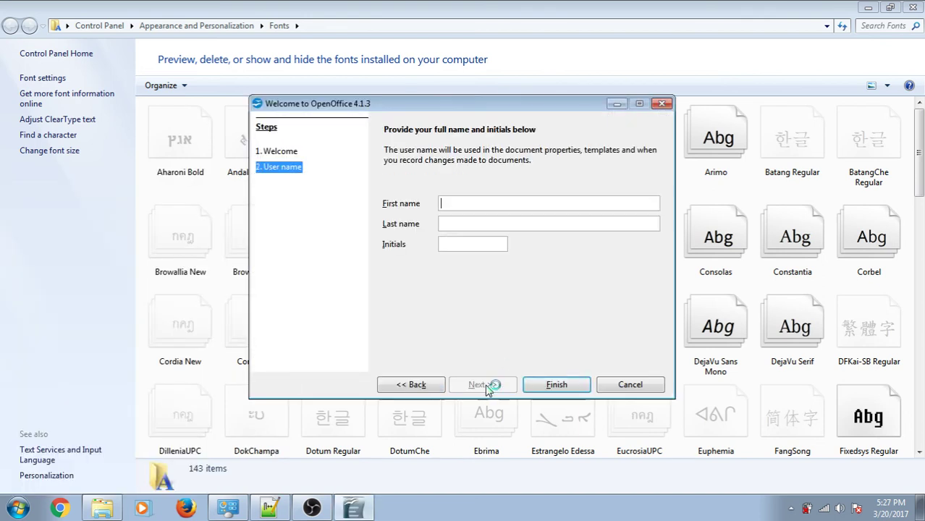
pyautogui.click(550, 387)
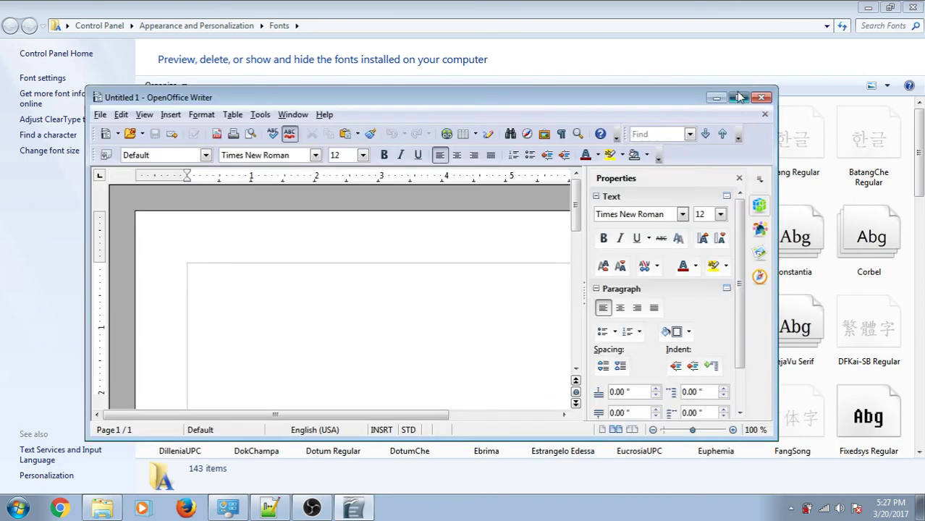
pyautogui.click(739, 97)
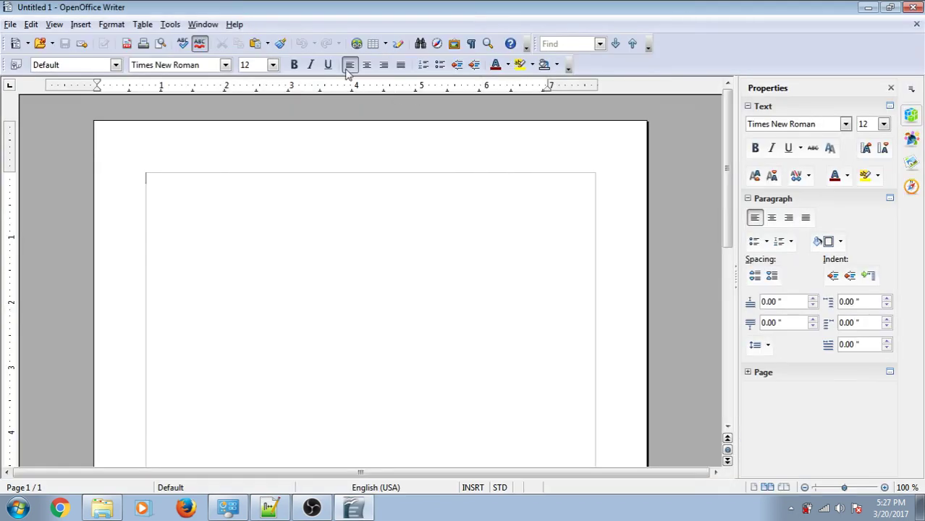
# Set the font of the empty document to Kyrete-Calligraphic.
pyautogui.click(225, 64)
pyautogui.scroll(10, 244, 131)
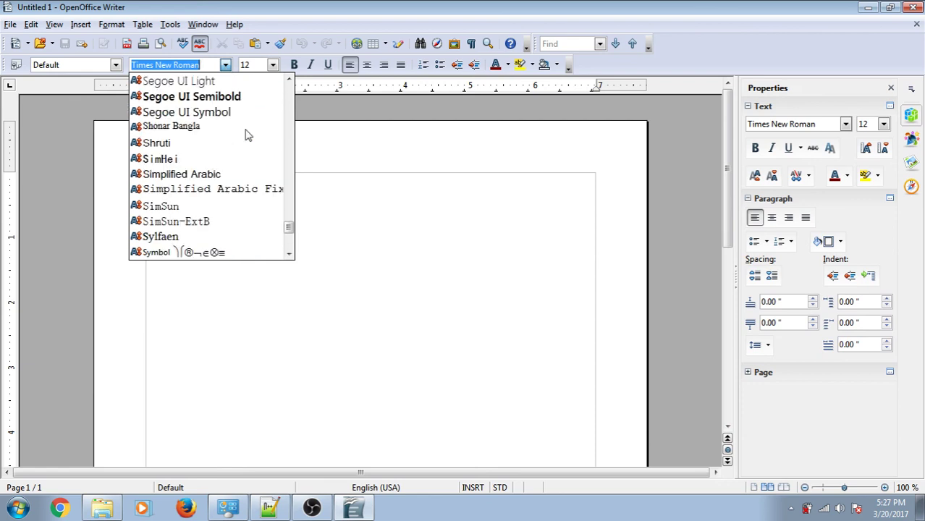
pyautogui.scroll(-4, 243, 178)
pyautogui.scroll(10, 243, 181)
pyautogui.scroll(7, 224, 180)
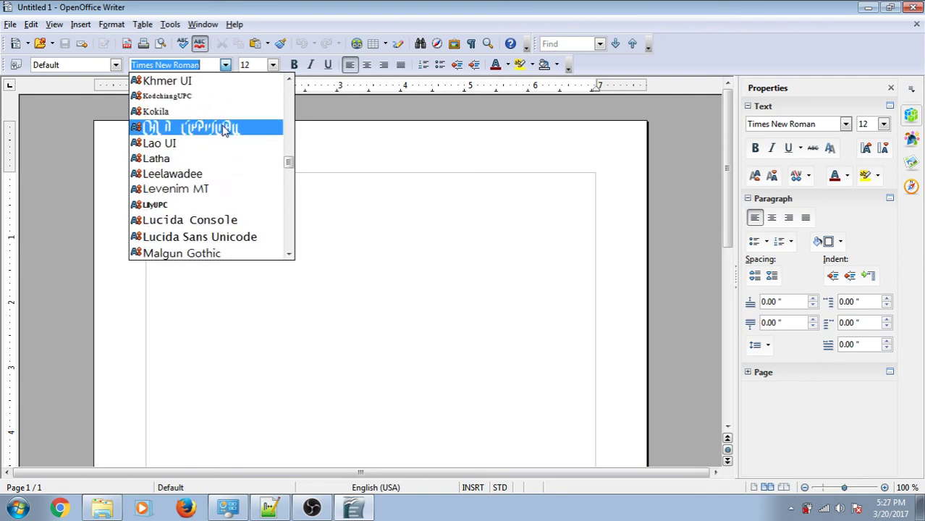
pyautogui.click(225, 128)
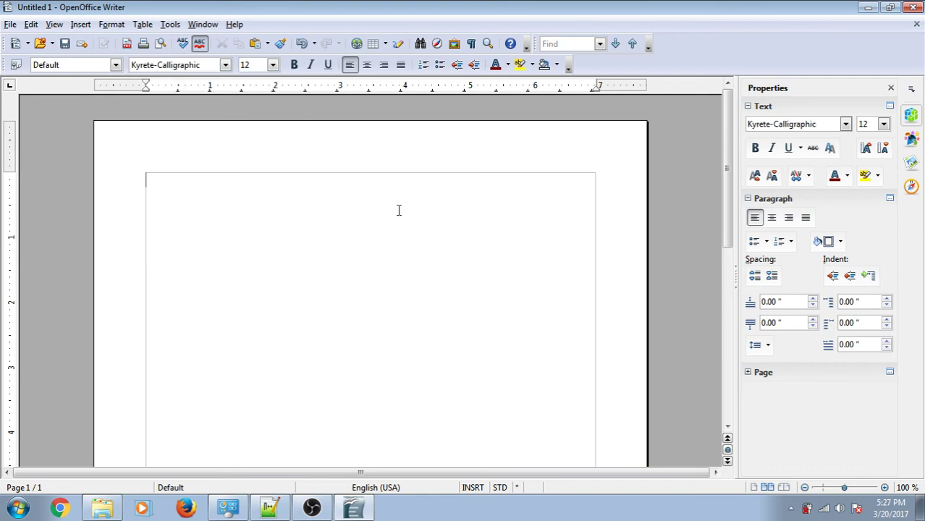
# Set the font size to 16, and increase it to 20.
pyautogui.click(273, 64)
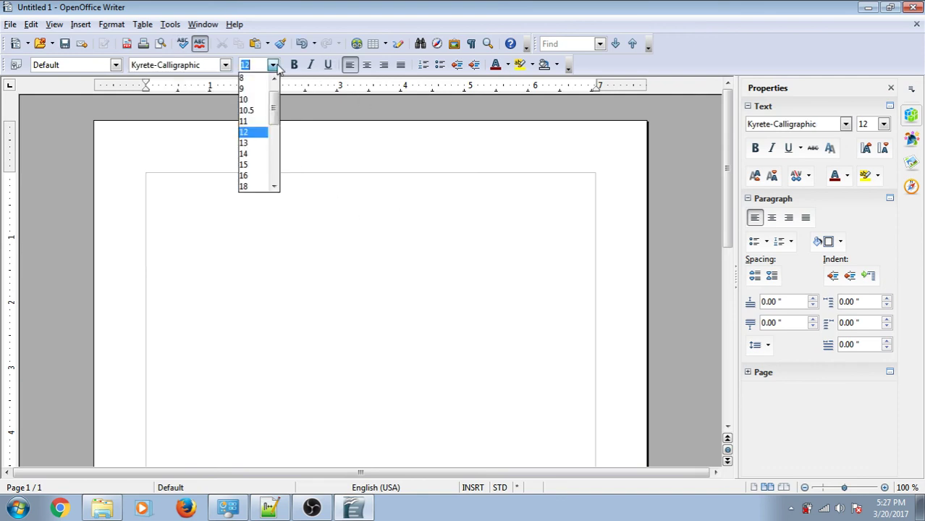
pyautogui.click(263, 176)
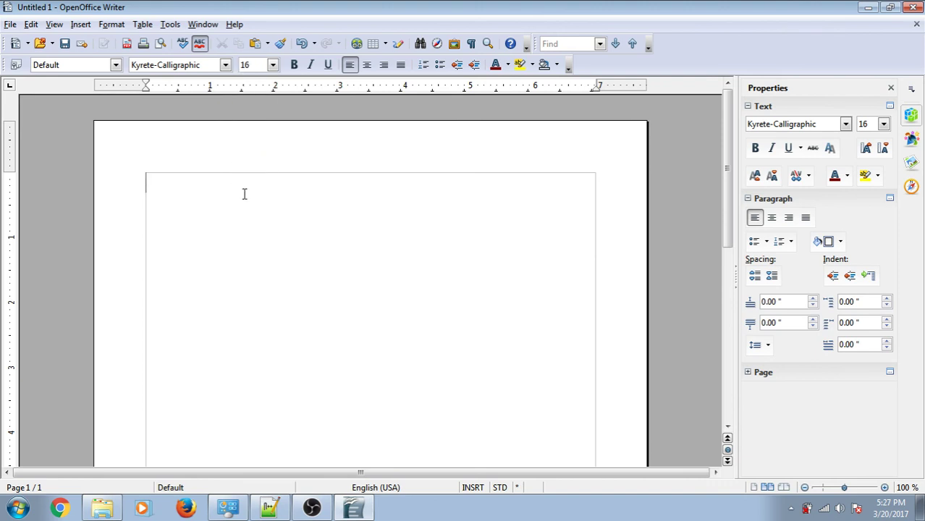
pyautogui.click(273, 65)
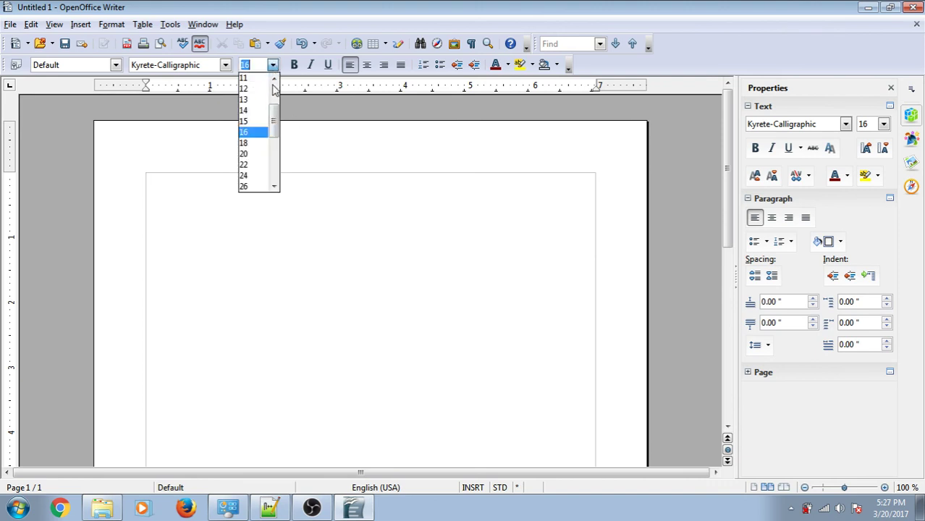
pyautogui.click(253, 154)
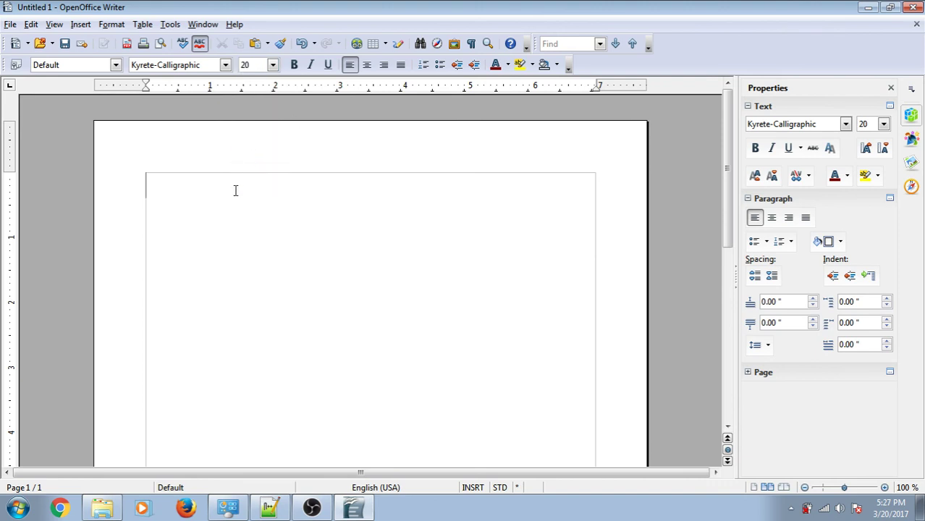
# Copy the Kyrete passage on line 87 of translations (2).txt in Notepad++ and paste it into the Writer document.
pyautogui.click(272, 511)
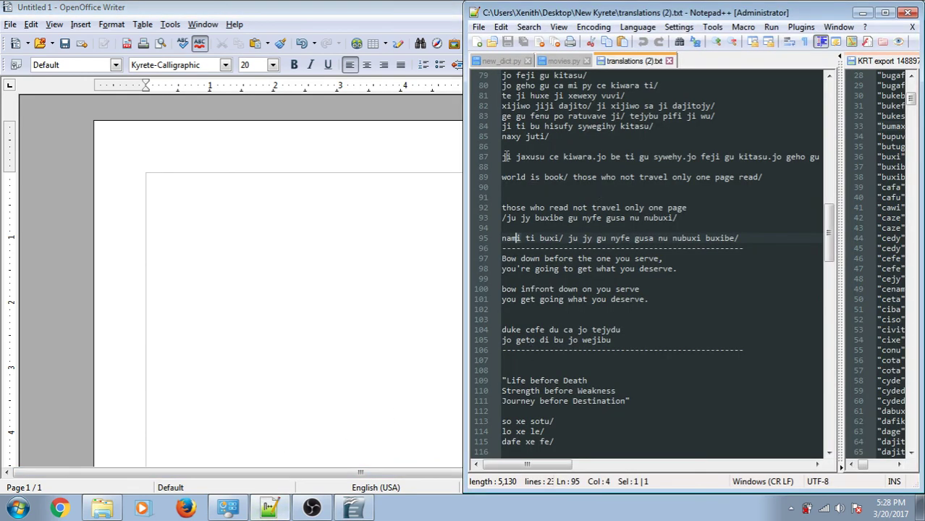
pyautogui.moveTo(503, 156); pyautogui.dragTo(780, 167)
pyautogui.hotkey('ctrl', 'c')
pyautogui.click(337, 231)
pyautogui.hotkey('ctrl', 'v')
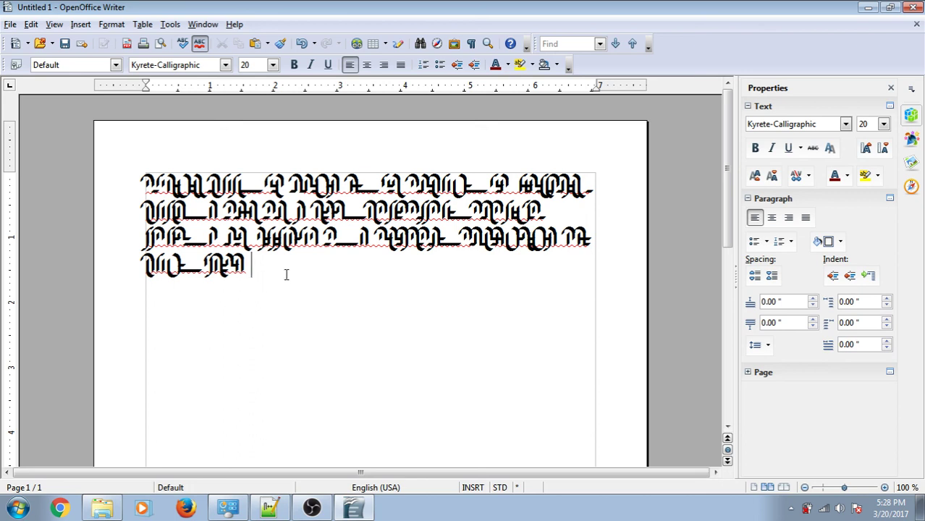
# Justify the entire pasted Kyrete passage.
pyautogui.moveTo(276, 279); pyautogui.dragTo(98, 187)
pyautogui.click(319, 291)
pyautogui.hotkey('ctrl', 'a')
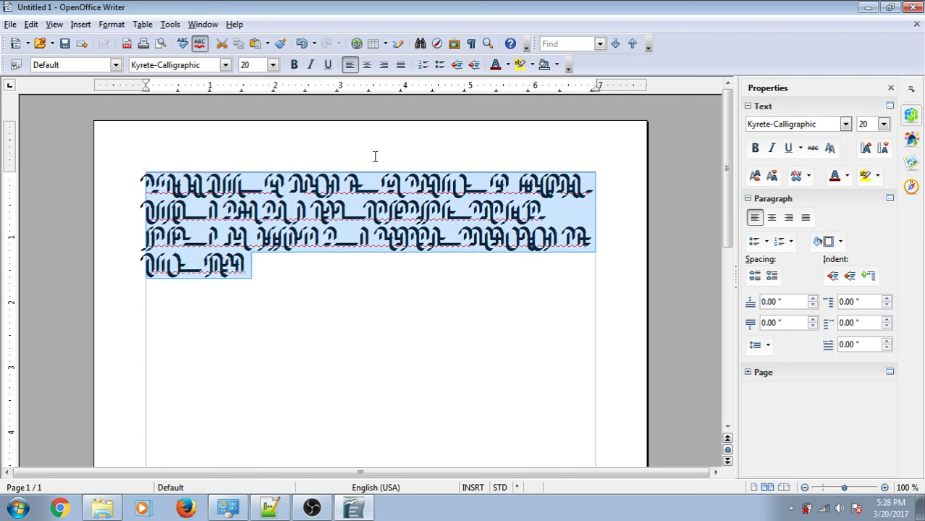
pyautogui.click(400, 65)
pyautogui.click(438, 324)
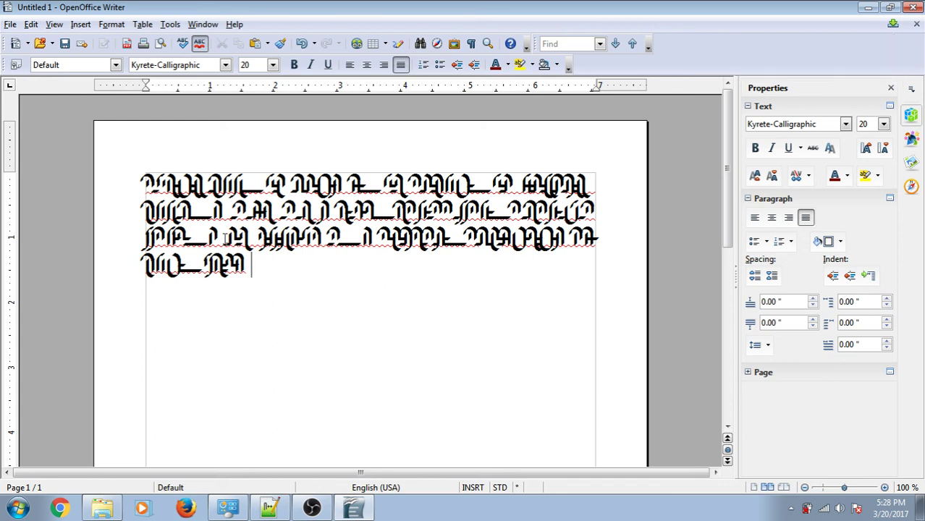
# Select the whole Kyrete passage and delete it from the document.
pyautogui.moveTo(184, 217); pyautogui.dragTo(284, 216)
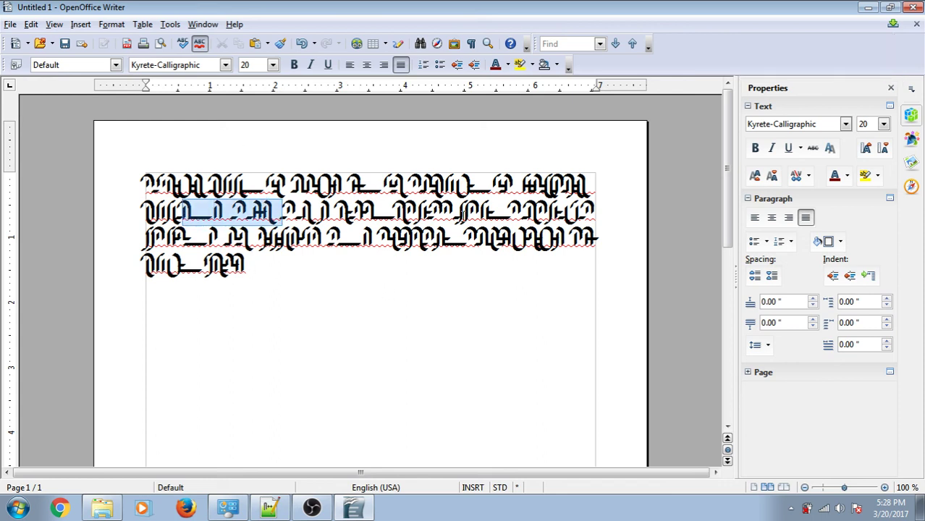
pyautogui.click(320, 269)
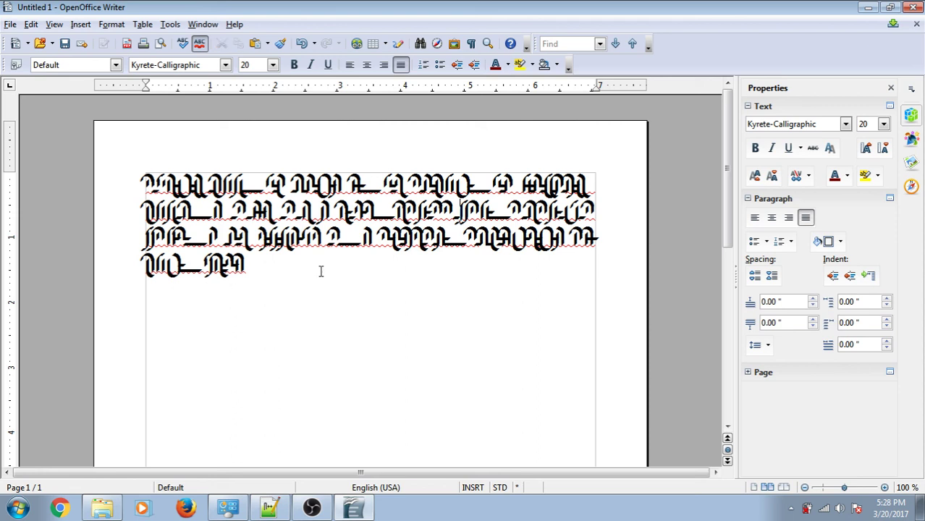
pyautogui.moveTo(282, 275); pyautogui.dragTo(144, 208)
pyautogui.click(284, 282)
pyautogui.hotkey('ctrl', 'a')
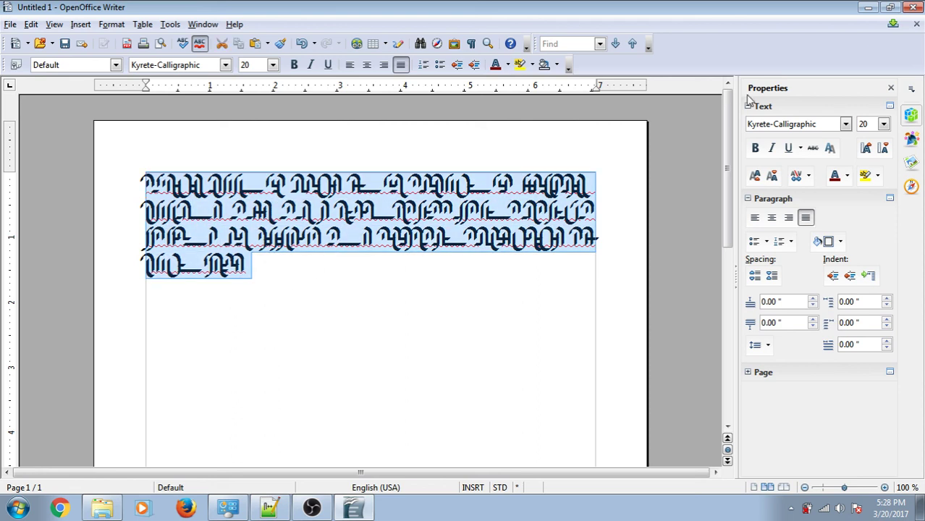
pyautogui.press('Delete')
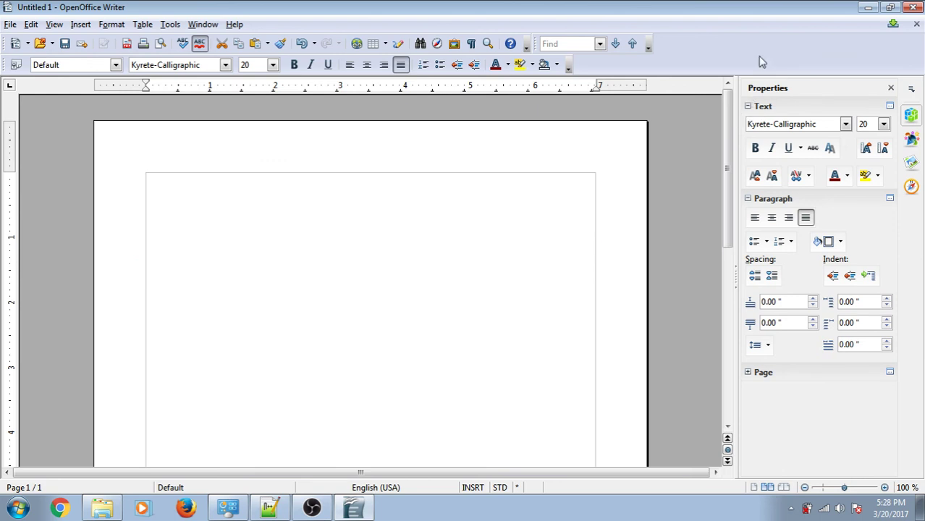
# Arrange the Writer window side by side with Notepad++ so the blank page and line 87 are both in view.
pyautogui.click(225, 65)
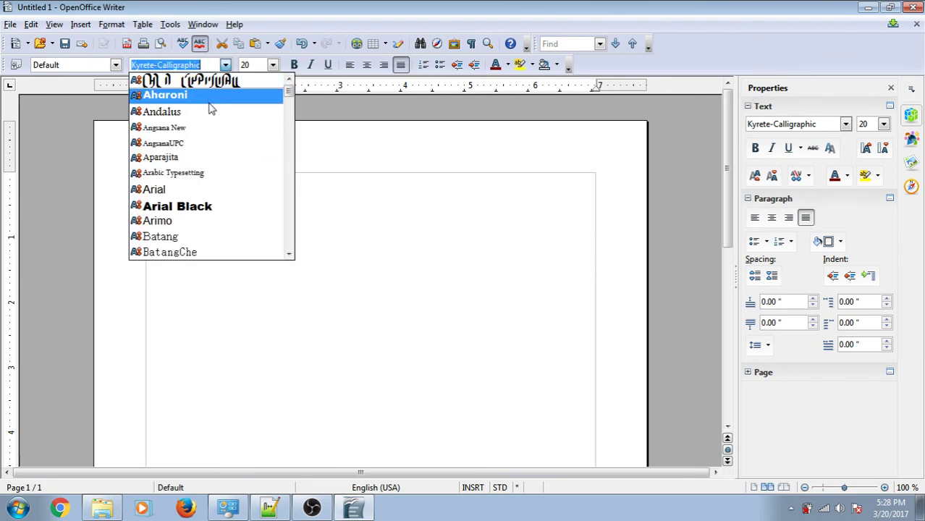
pyautogui.click(516, 228)
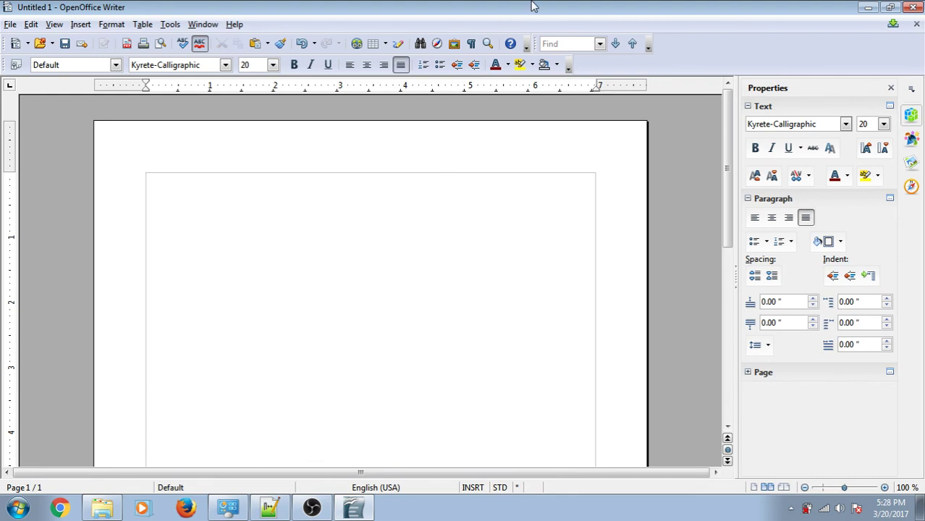
pyautogui.moveTo(533, 7); pyautogui.dragTo(1, 94)
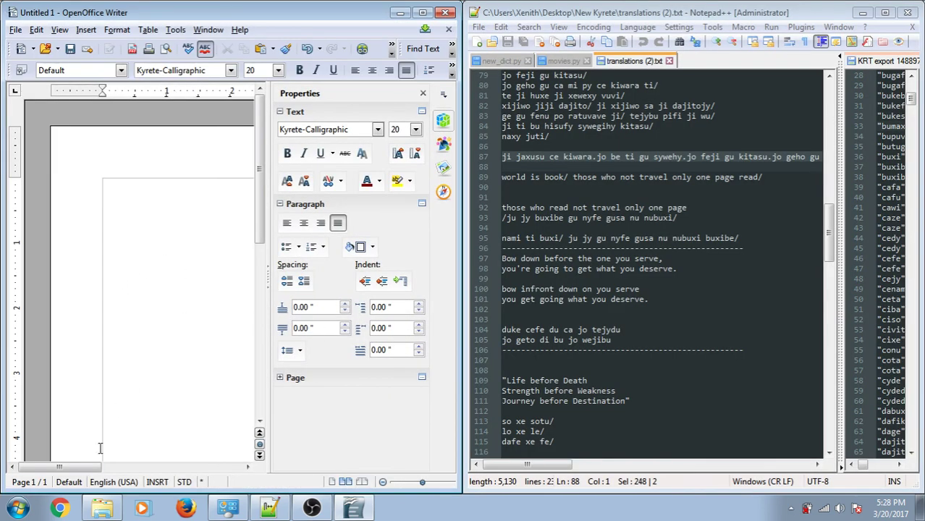
pyautogui.moveTo(88, 467); pyautogui.dragTo(112, 466)
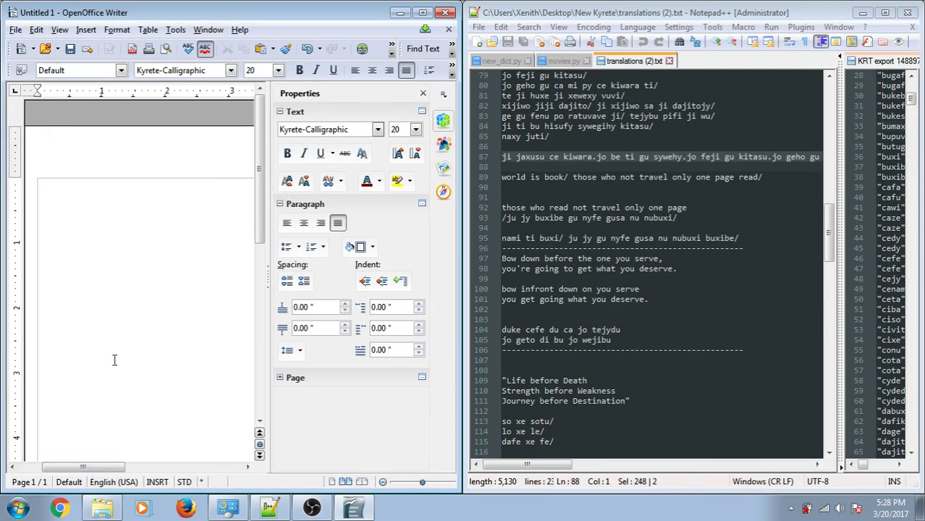
# Enter the opening words of the Kyrete passage on line 87 by hand in the blank document.
pyautogui.write('"')
pyautogui.press('BackSpace')
pyautogui.press('BackSpace')
pyautogui.write('""auiusu ')
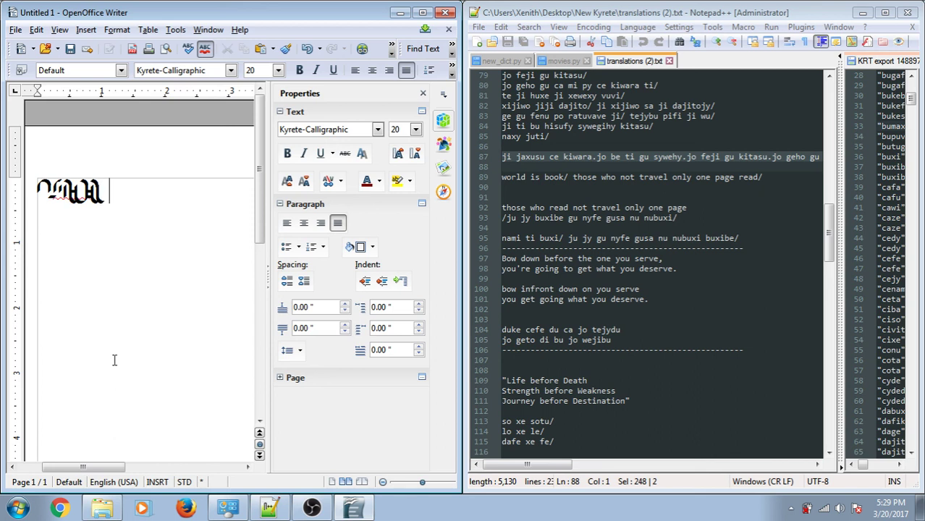
# Try out other letters after the opening words, erase back into the second word and re-enter its ending.
pyautogui.write('j')
pyautogui.press('BackSpace')
pyautogui.press('BackSpace')
pyautogui.write('u')
pyautogui.press('BackSpace')
pyautogui.write('i')
pyautogui.press('BackSpace')
pyautogui.press('BackSpace')
pyautogui.press('BackSpace')
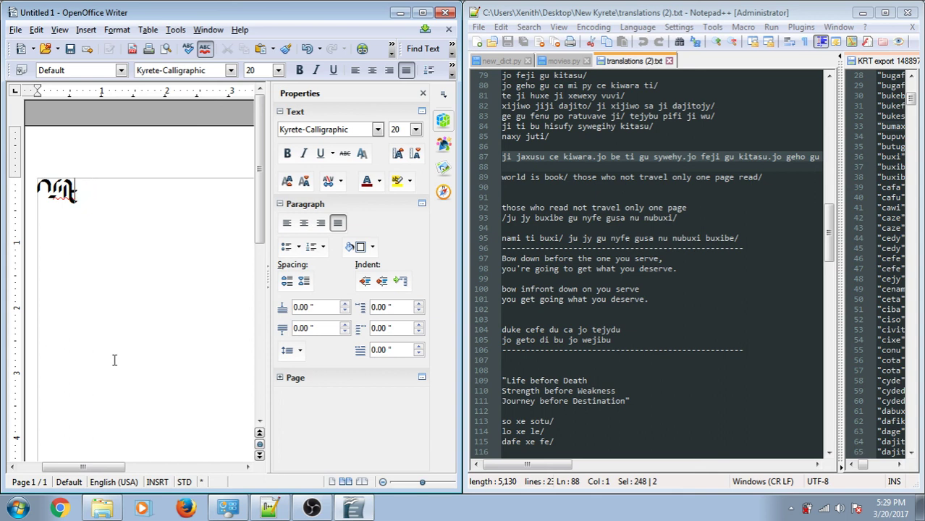
pyautogui.press('BackSpace')
pyautogui.press('BackSpace')
pyautogui.write('yret')
pyautogui.write('usu ')
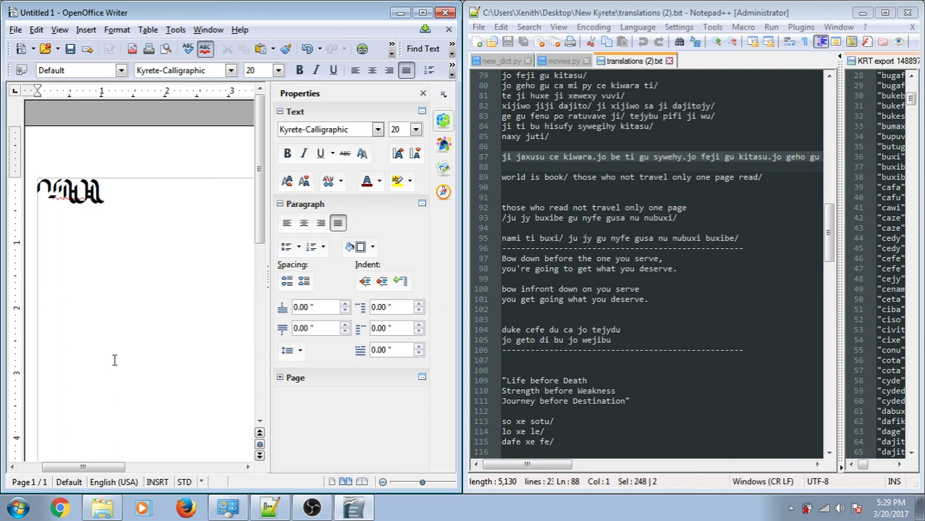
# Continue the hand-entered sentence with the words that follow on line 87, correcting mistyped letters.
pyautogui.write('ce')
pyautogui.press('BackSpace')
pyautogui.press('BackSpace')
pyautogui.write('ciwar')
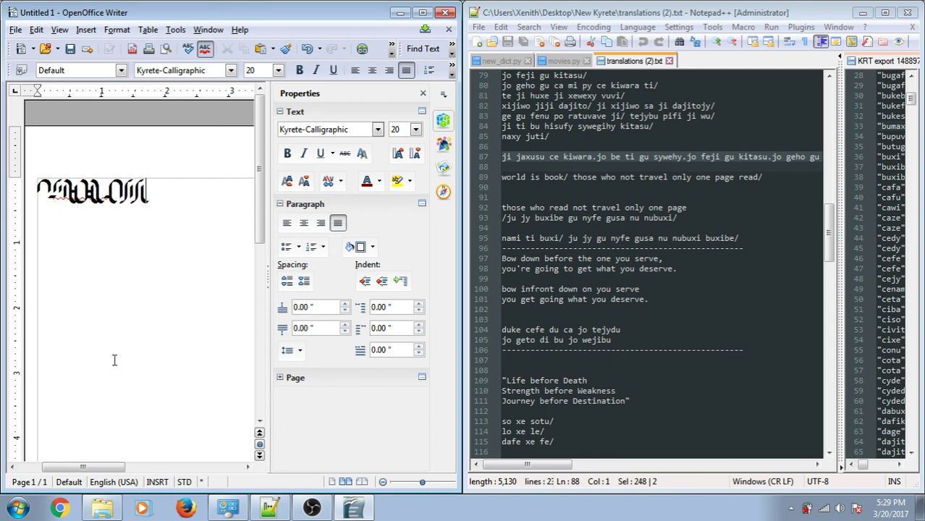
pyautogui.write(' kira j')
pyautogui.press('BackSpace')
pyautogui.press('BackSpace')
pyautogui.press('BackSpace')
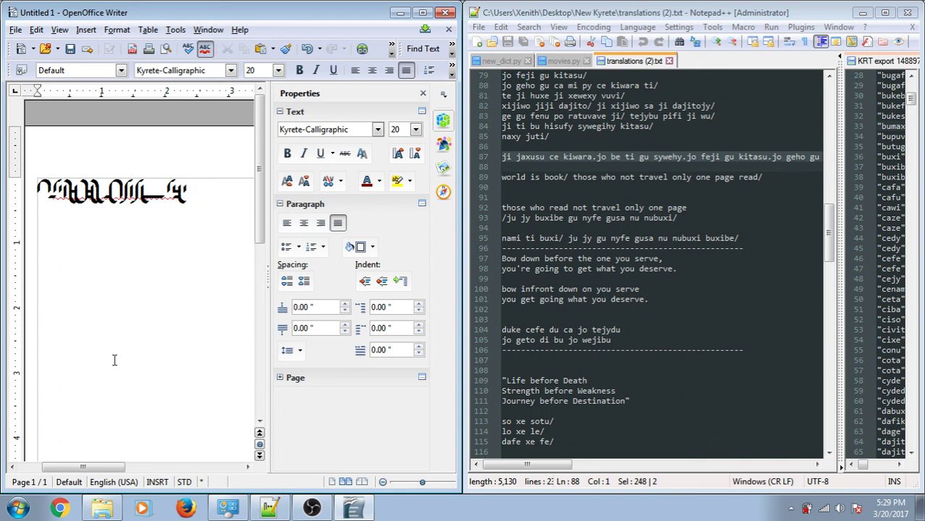
# Try out further letters at the end of the hand-entered line, erasing each attempt.
pyautogui.write('o j')
pyautogui.press('BackSpace')
pyautogui.press('BackSpace')
pyautogui.press('BackSpace')
pyautogui.write('o')
pyautogui.press('BackSpace')
# Open Kyrete-Calligraphic.ttf from the kyrete-calligraphic folder in a maximized FontCreator window, and open and close the lowercase e glyph.
pyautogui.click(105, 509)
pyautogui.doubleClick(197, 301)
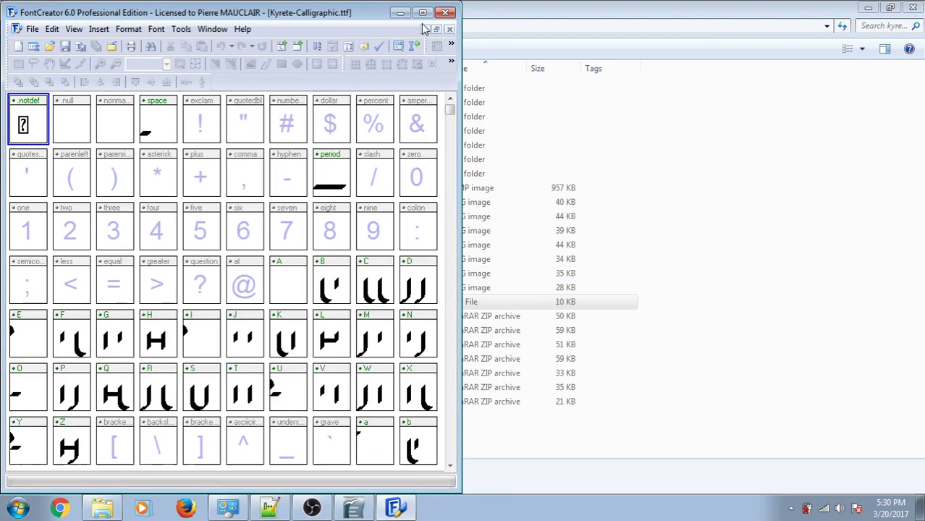
pyautogui.click(423, 12)
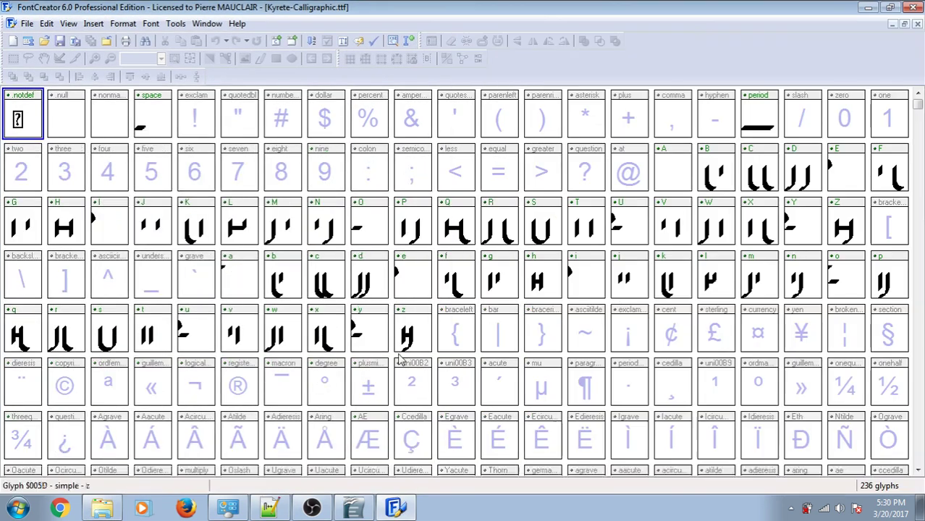
pyautogui.doubleClick(401, 280)
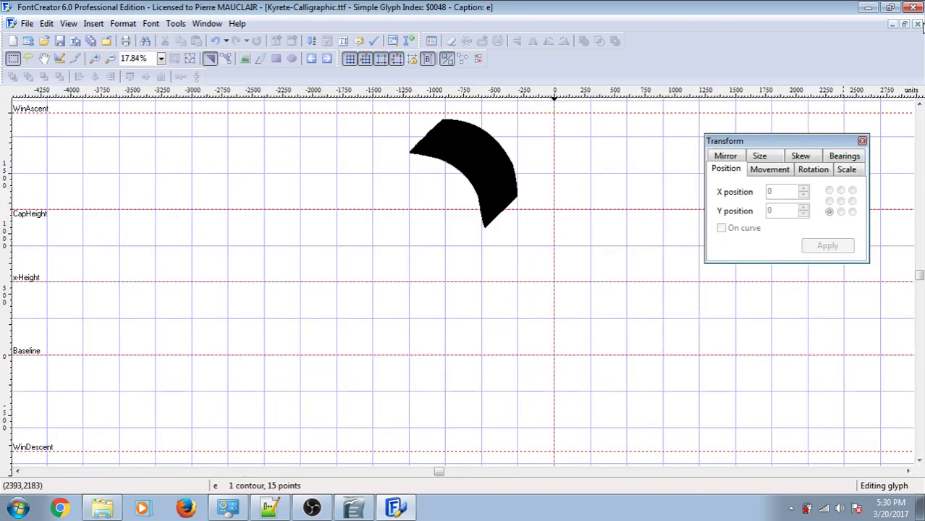
pyautogui.click(917, 24)
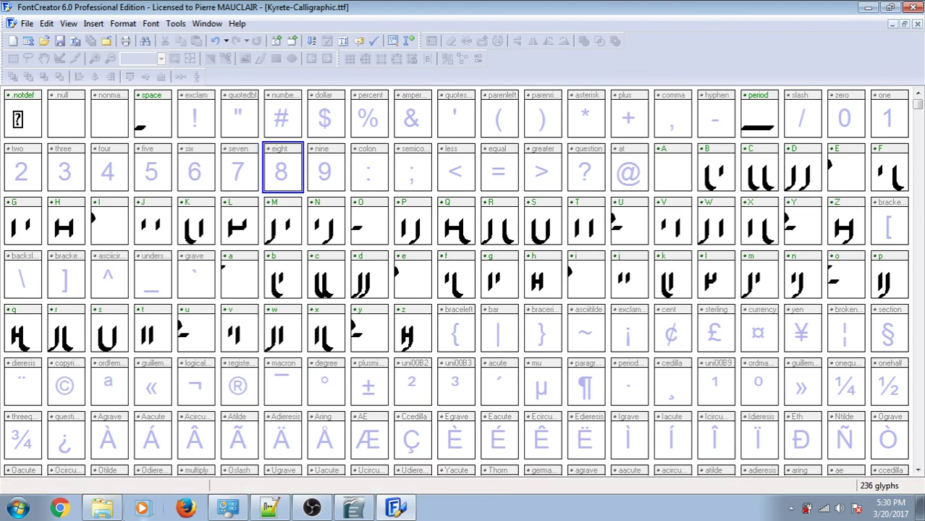
# Reinstall Kyrete-Calligraphic.ttf from its folder into the Windows Fonts folder, replacing the installed version.
pyautogui.click(120, 506)
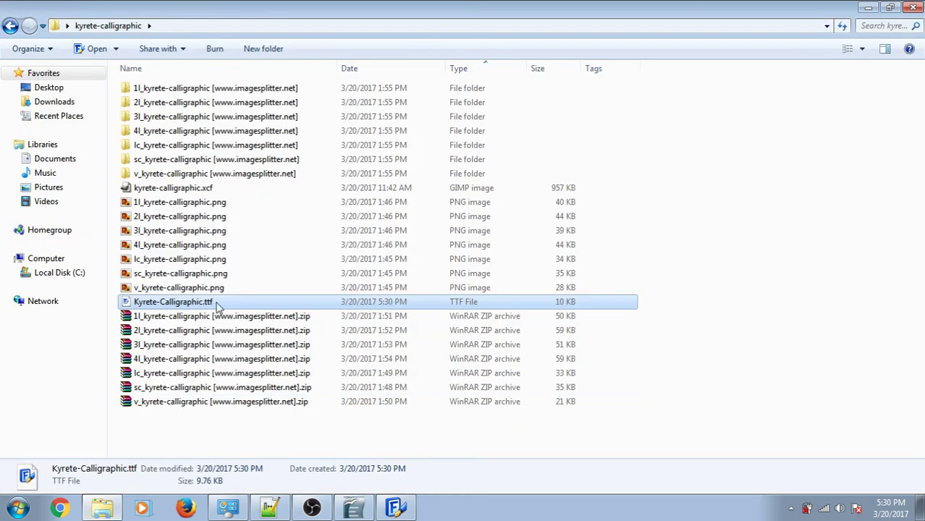
pyautogui.click(237, 508)
pyautogui.hotkey('ctrl', 'v')
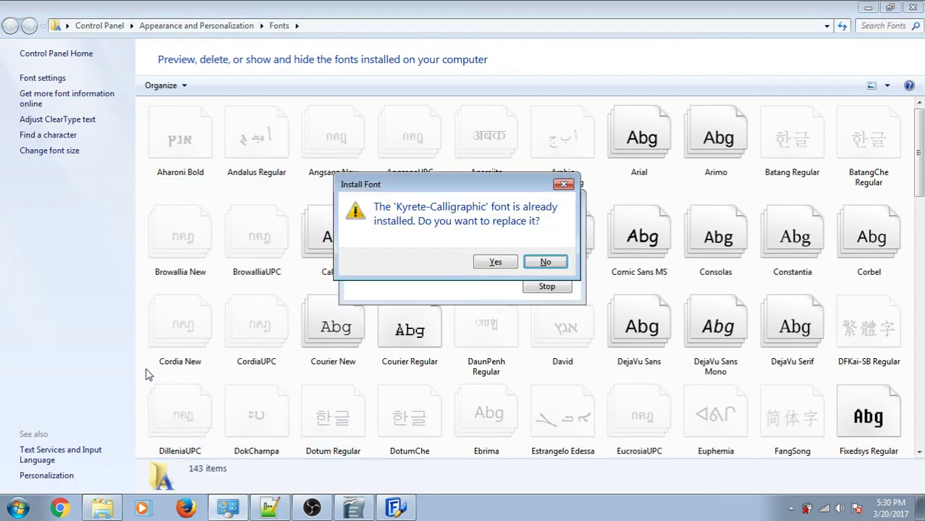
pyautogui.click(496, 264)
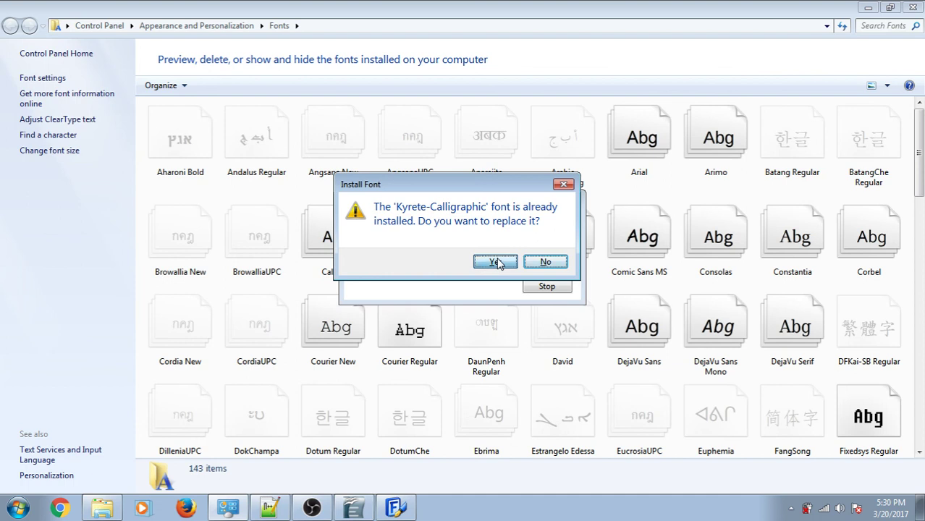
# Return to OpenOffice Writer and try to refresh the sample text's font by choosing from the font list again.
pyautogui.click(396, 509)
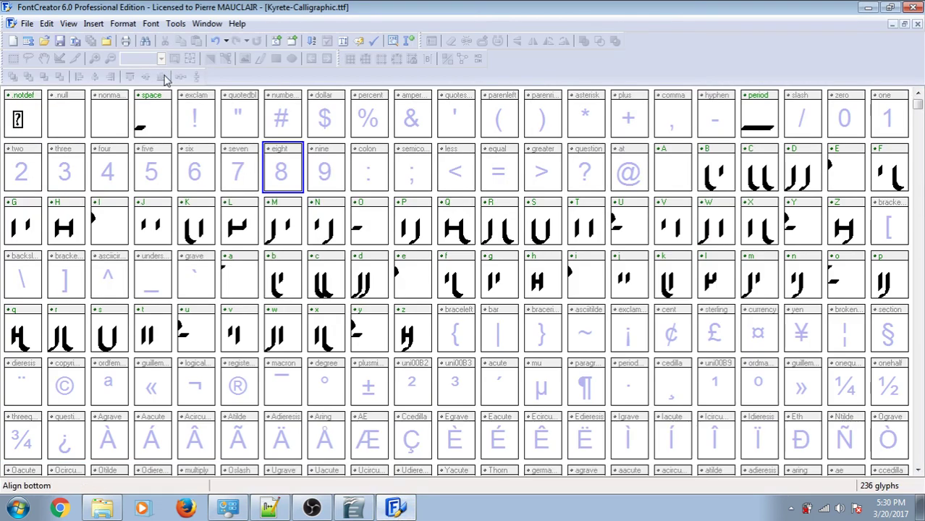
pyautogui.click(396, 509)
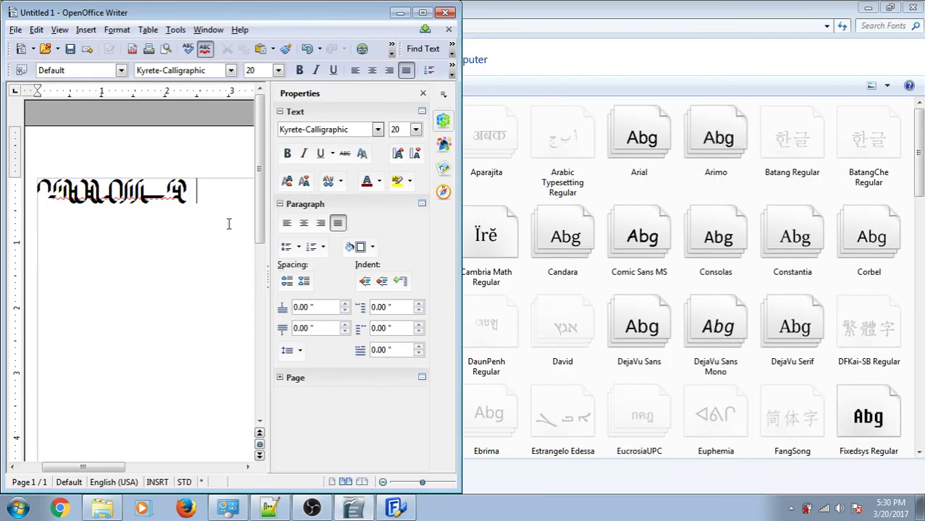
pyautogui.click(230, 70)
pyautogui.click(217, 97)
pyautogui.click(230, 70)
pyautogui.click(203, 99)
# Close the untitled Writer document without saving and switch back to the Kyrete-Calligraphic.ttf project in FontCreator.
pyautogui.click(446, 12)
pyautogui.click(230, 269)
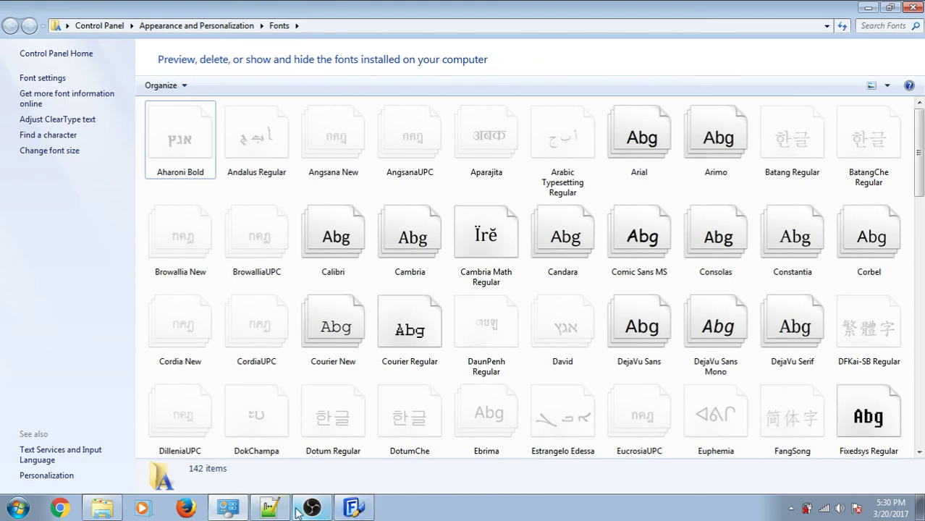
pyautogui.click(354, 508)
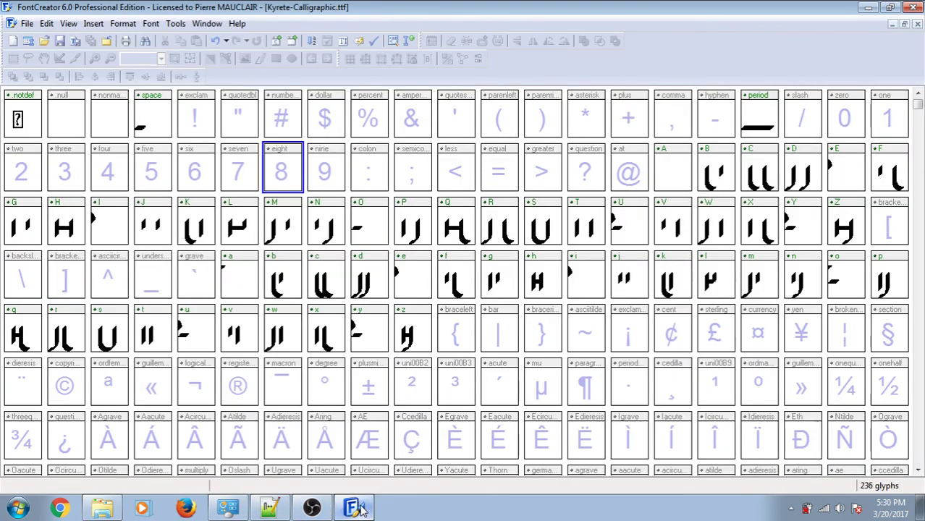